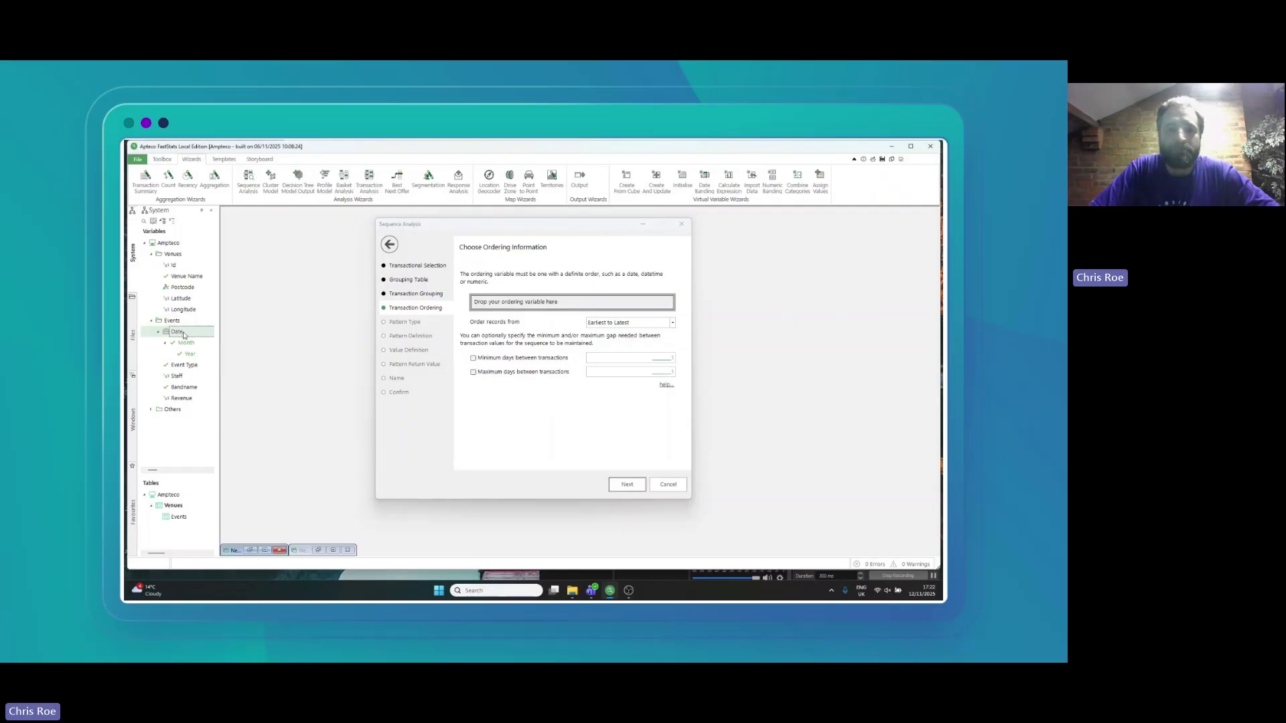
- Order the sequence analysis transactions by Date and choose Numeric Variable Only as the pattern type
drag(184, 334, 515, 311)
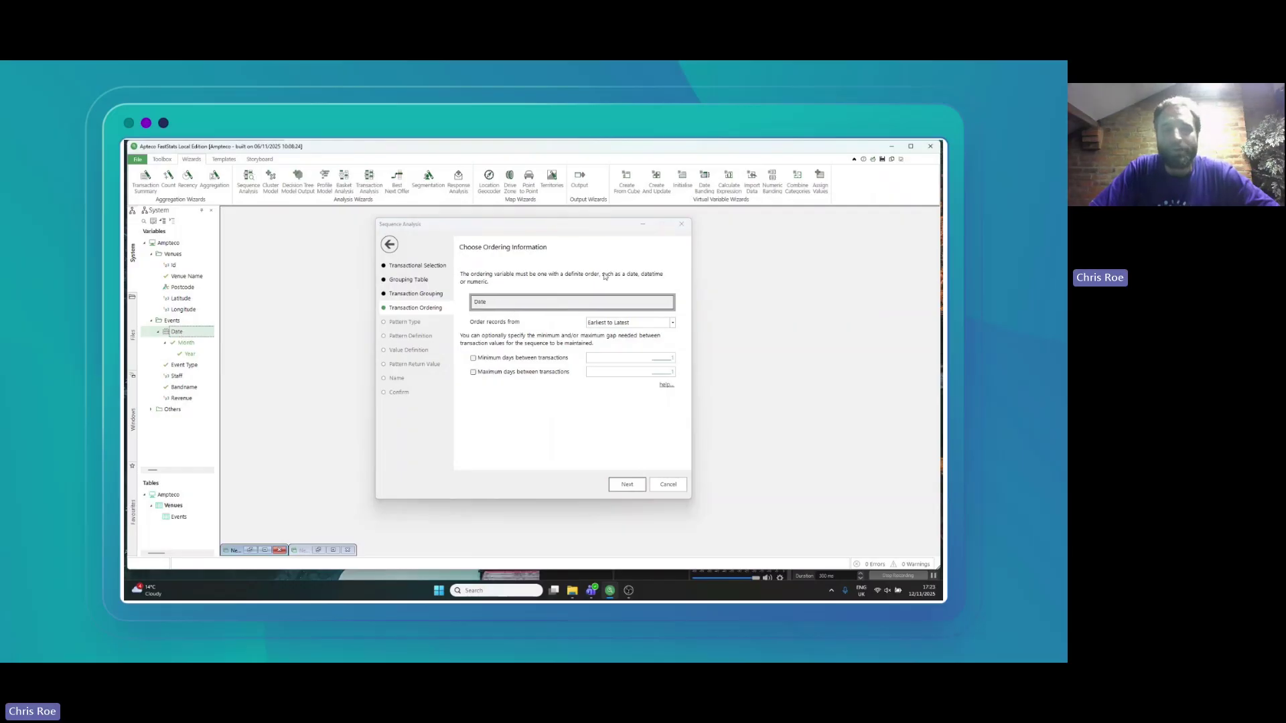
click(625, 484)
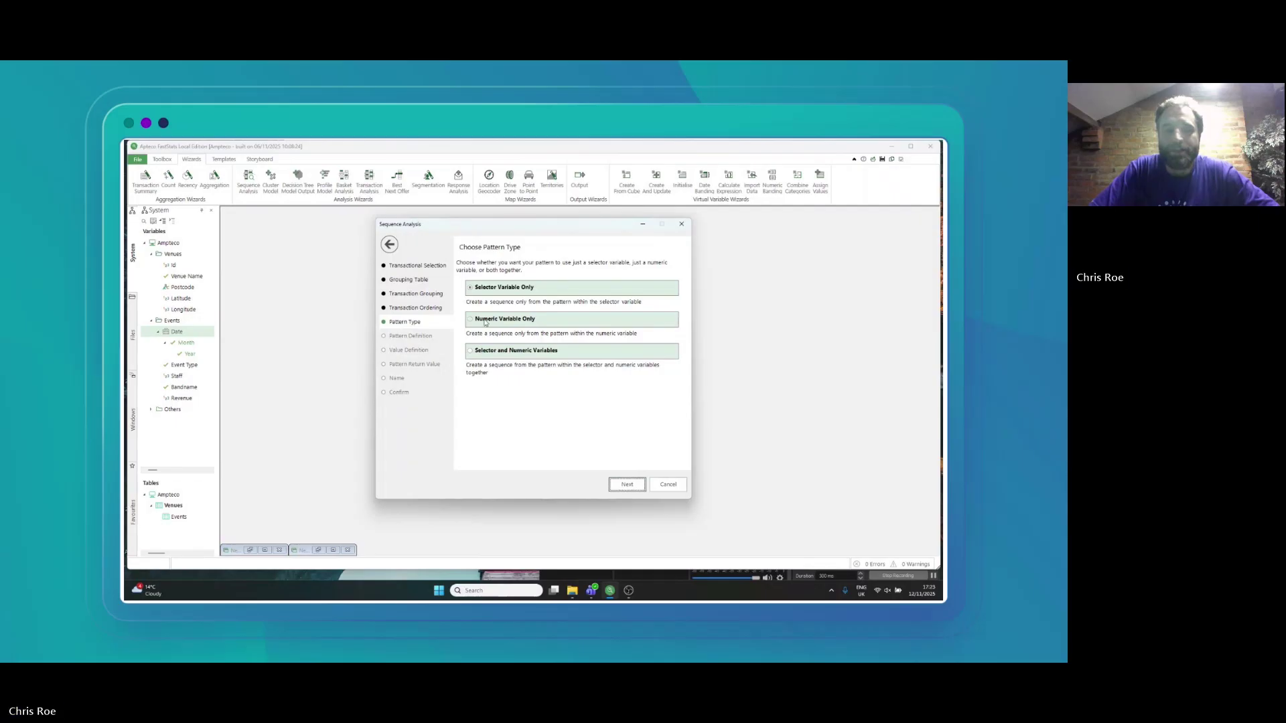
click(485, 321)
double_click(485, 321)
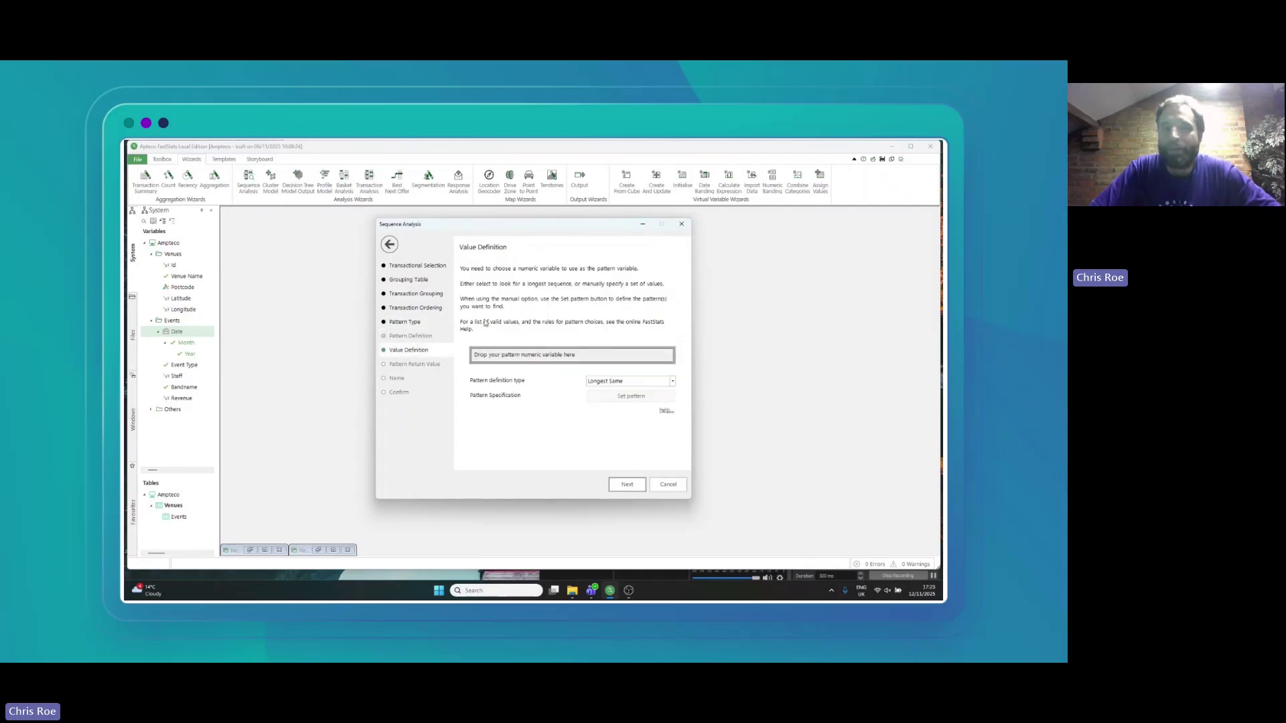
- Define the value pattern on Revenue as Longest Particular, using 1000 for the range
click(183, 400)
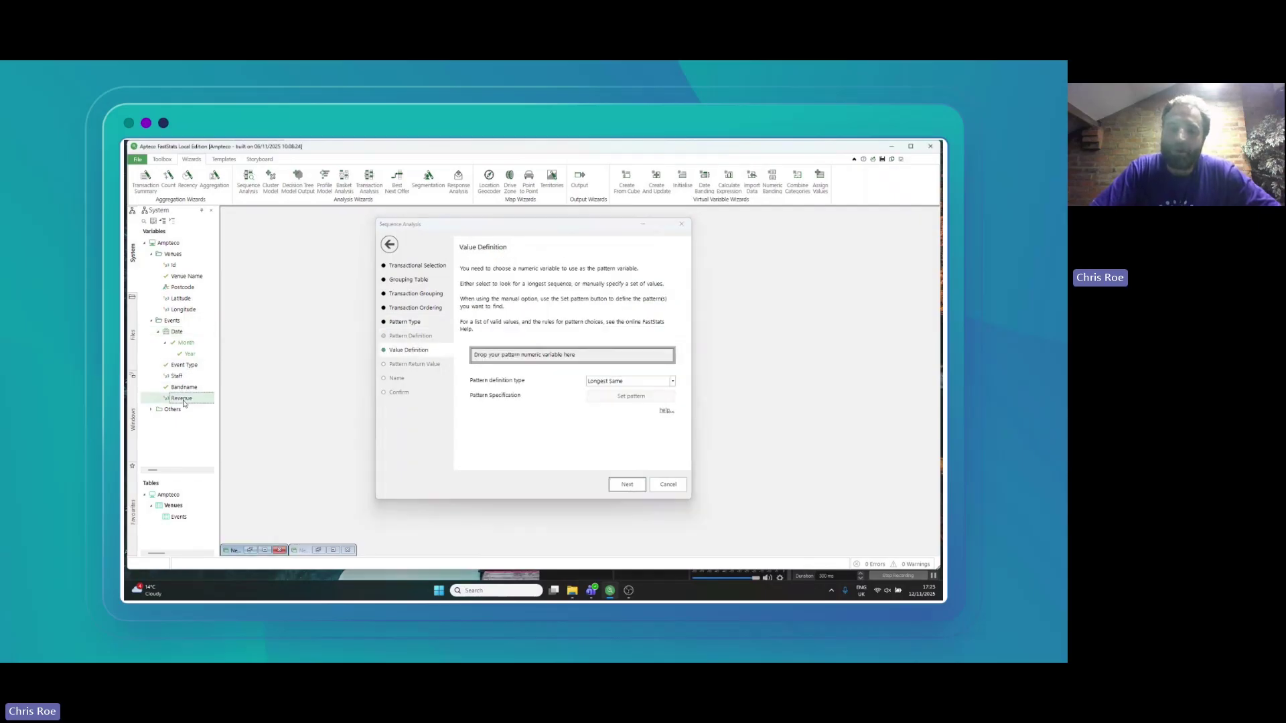
drag(523, 337, 531, 356)
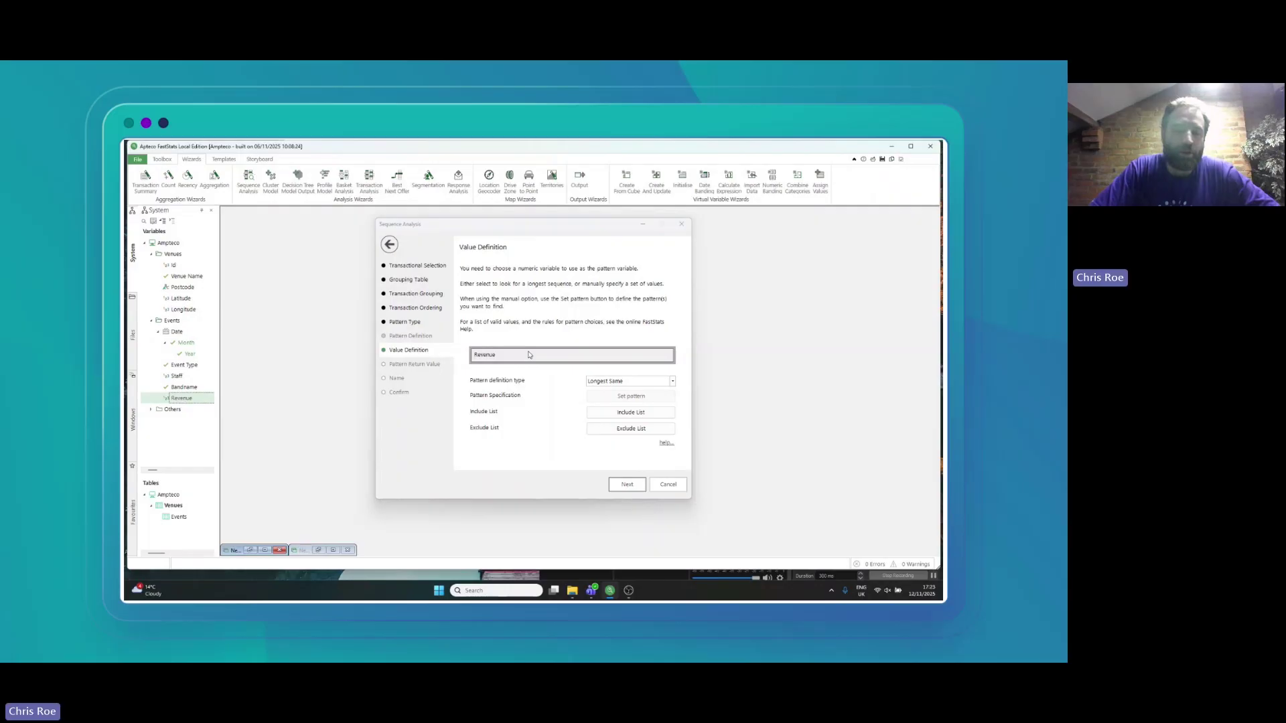
click(672, 381)
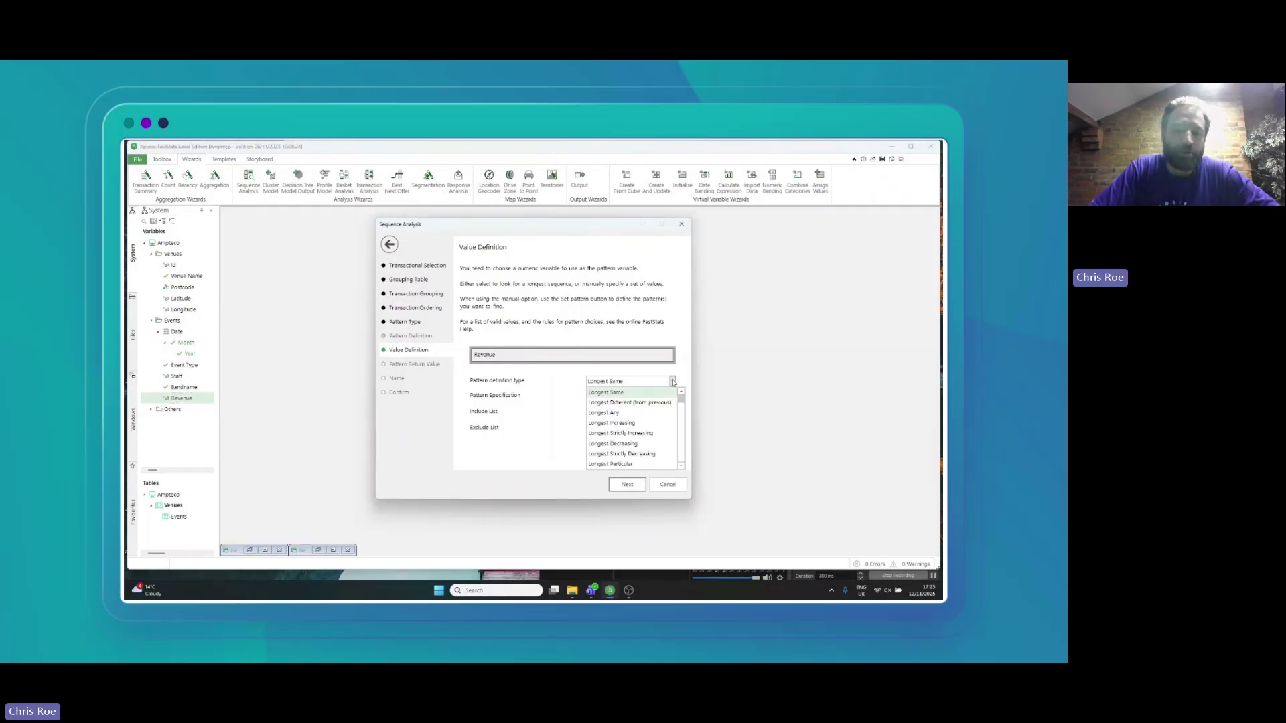
click(650, 467)
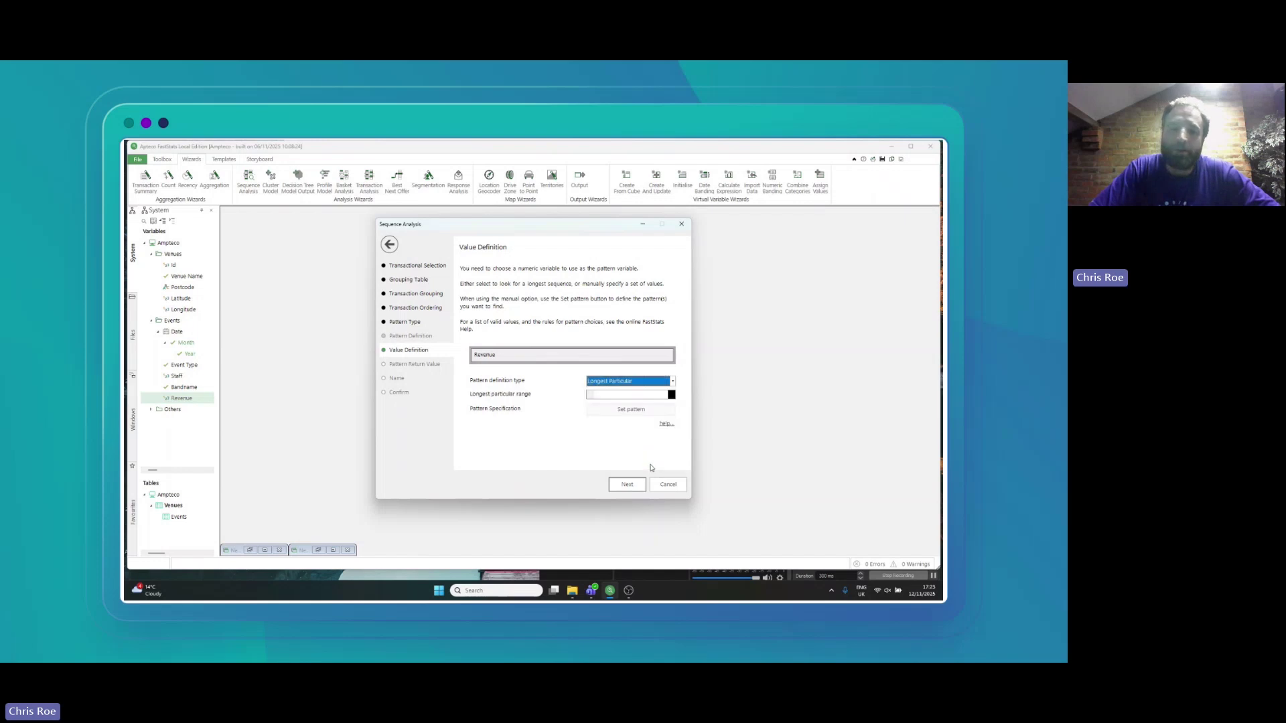
click(622, 393)
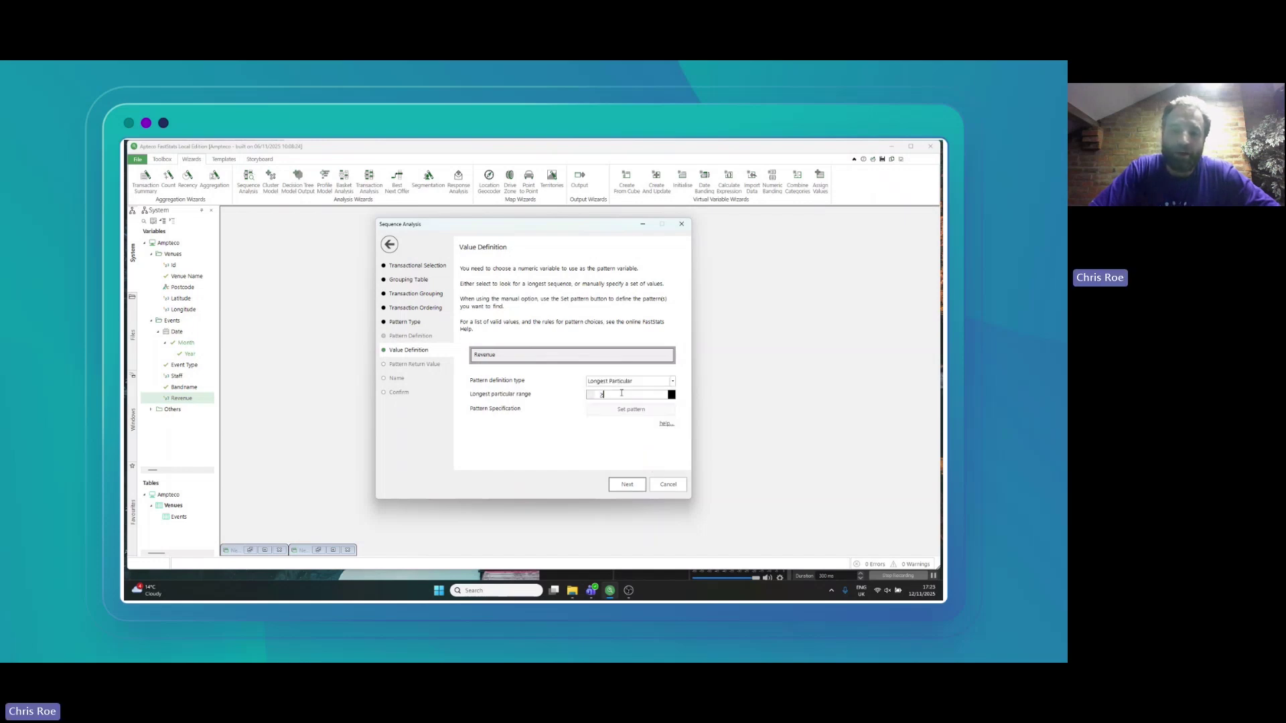
text(1000)
click(620, 485)
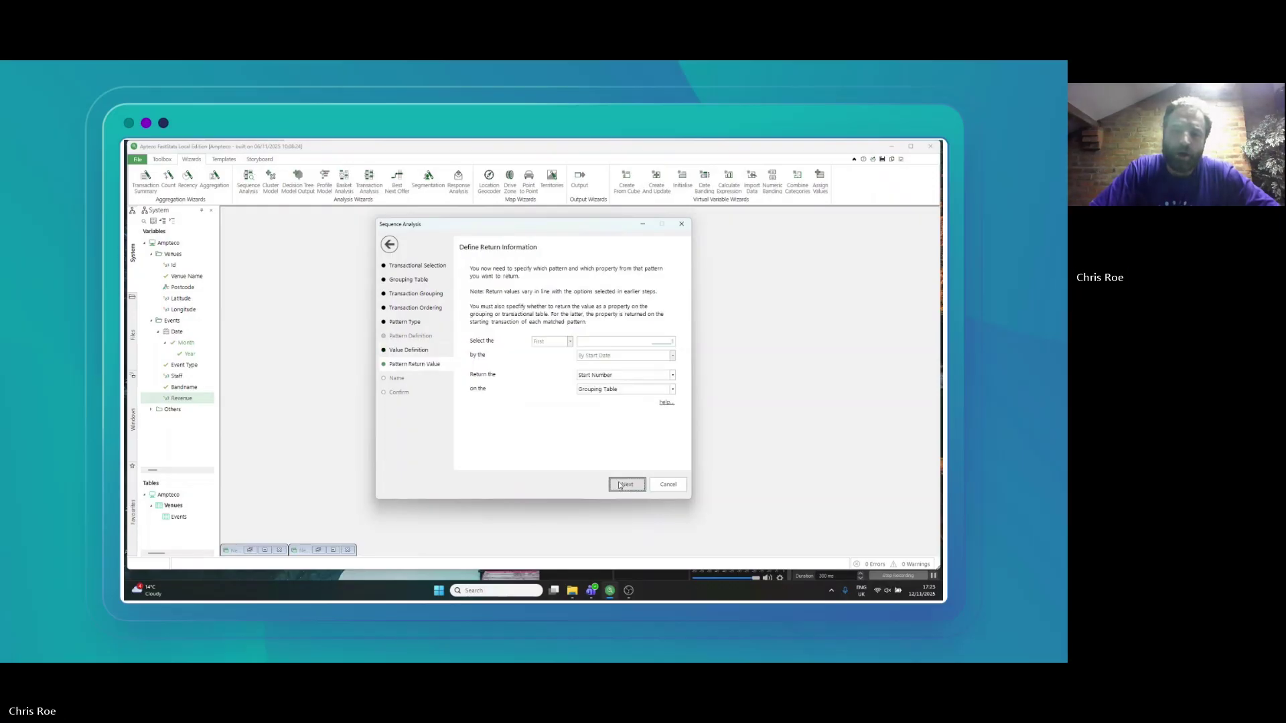
- Return the Pattern Length on the grouping table, name the sequence Length, and finish creating the analysis
click(623, 379)
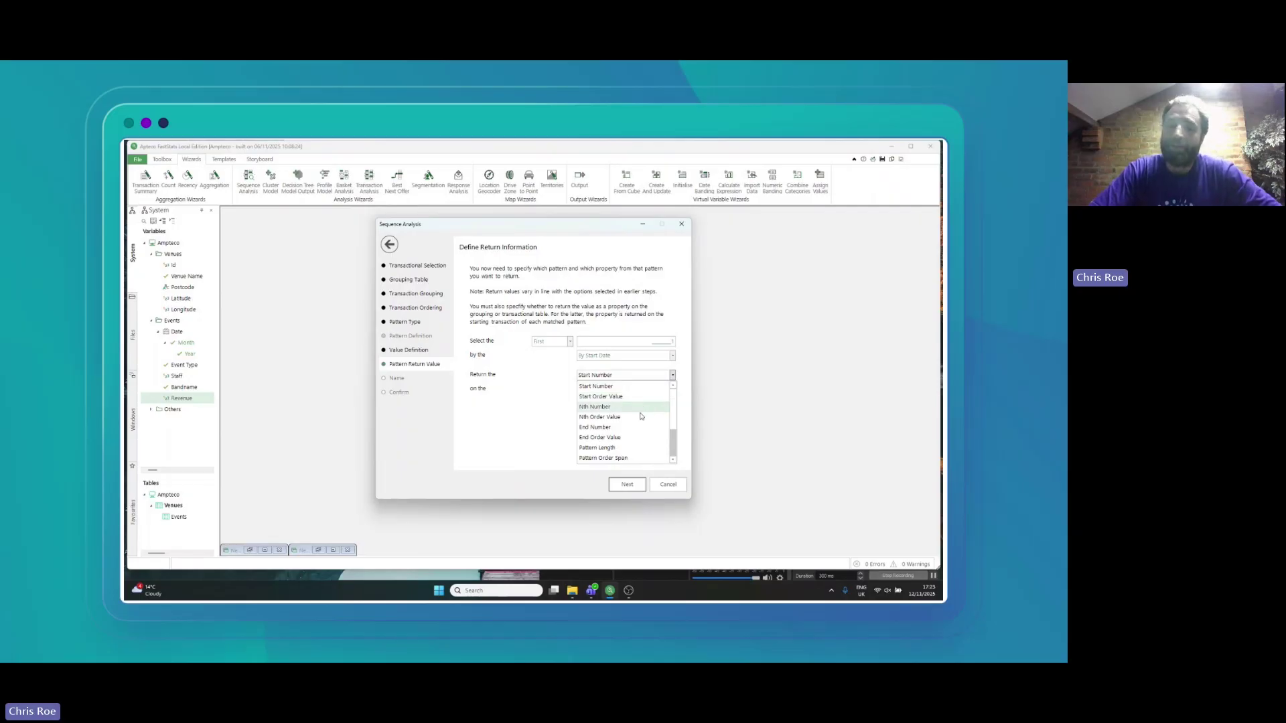
click(636, 449)
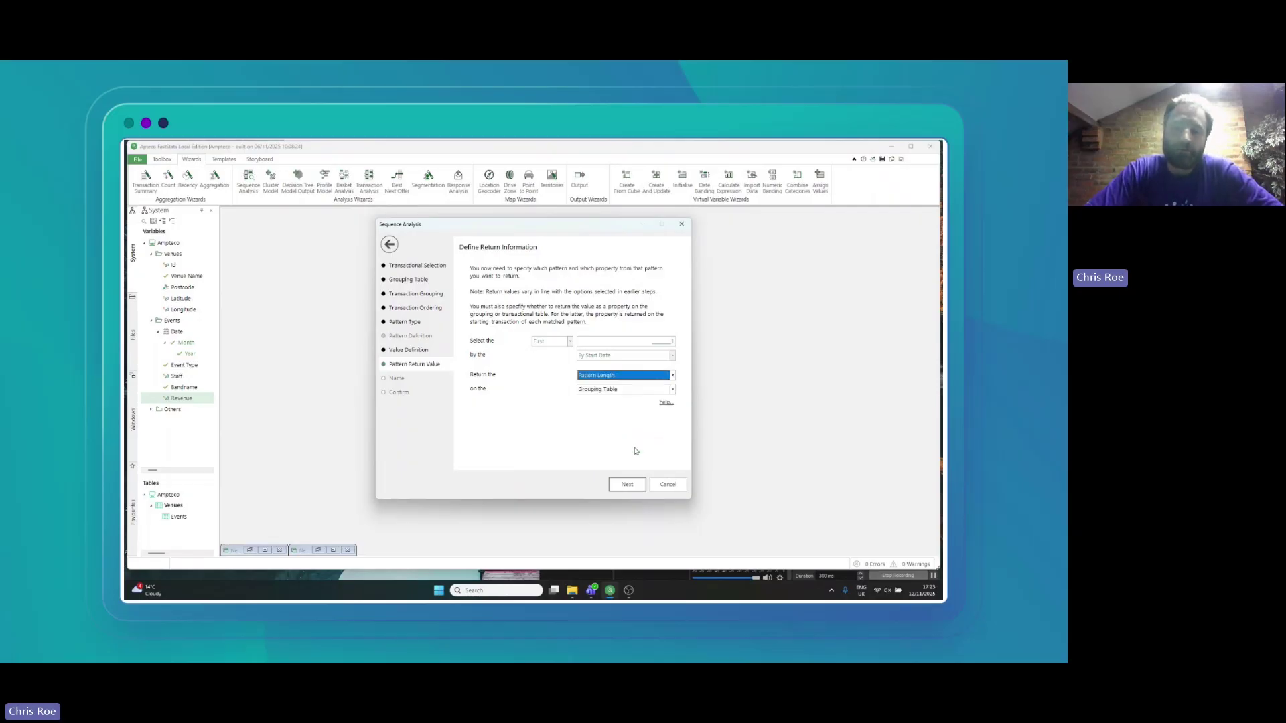
click(628, 484)
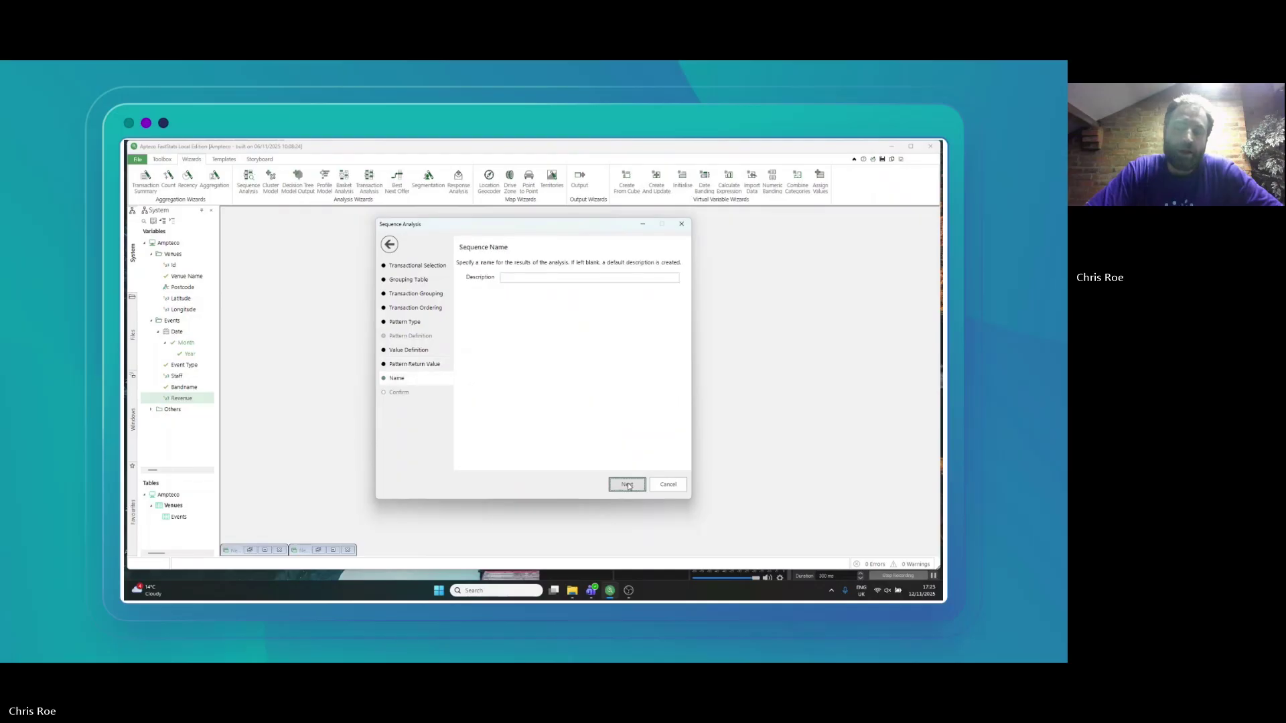
click(586, 278)
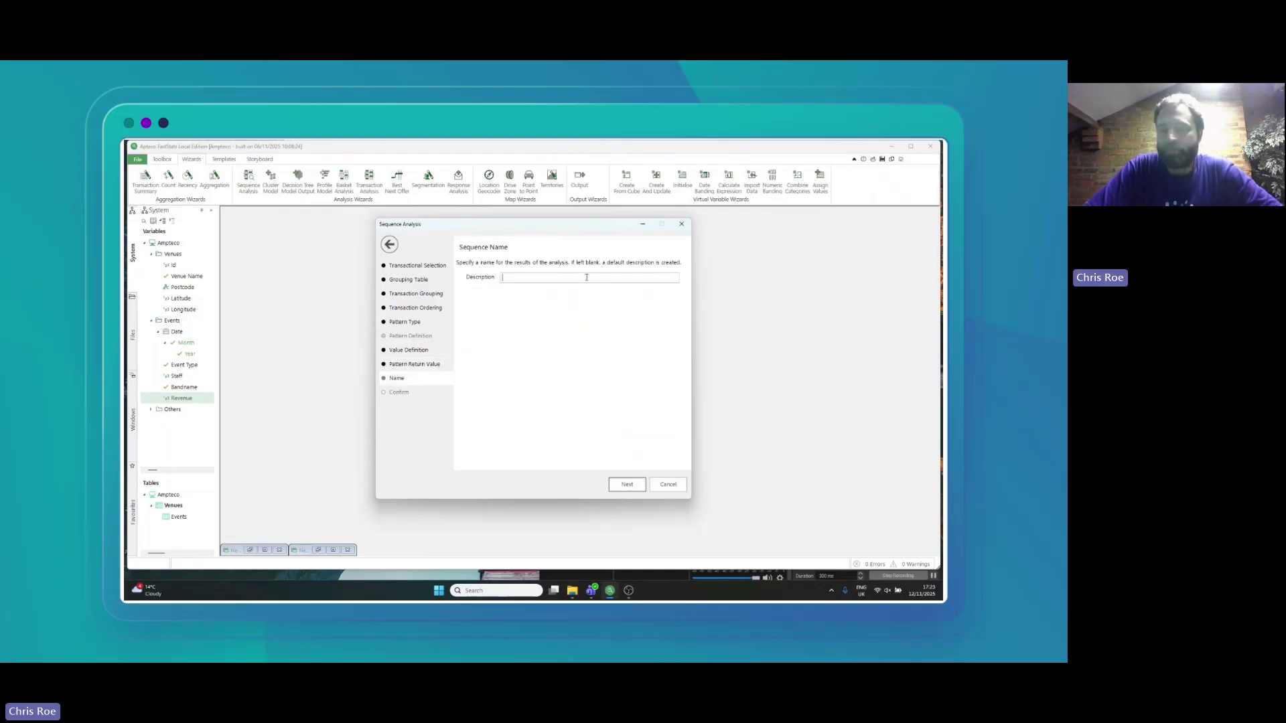
text(Length)
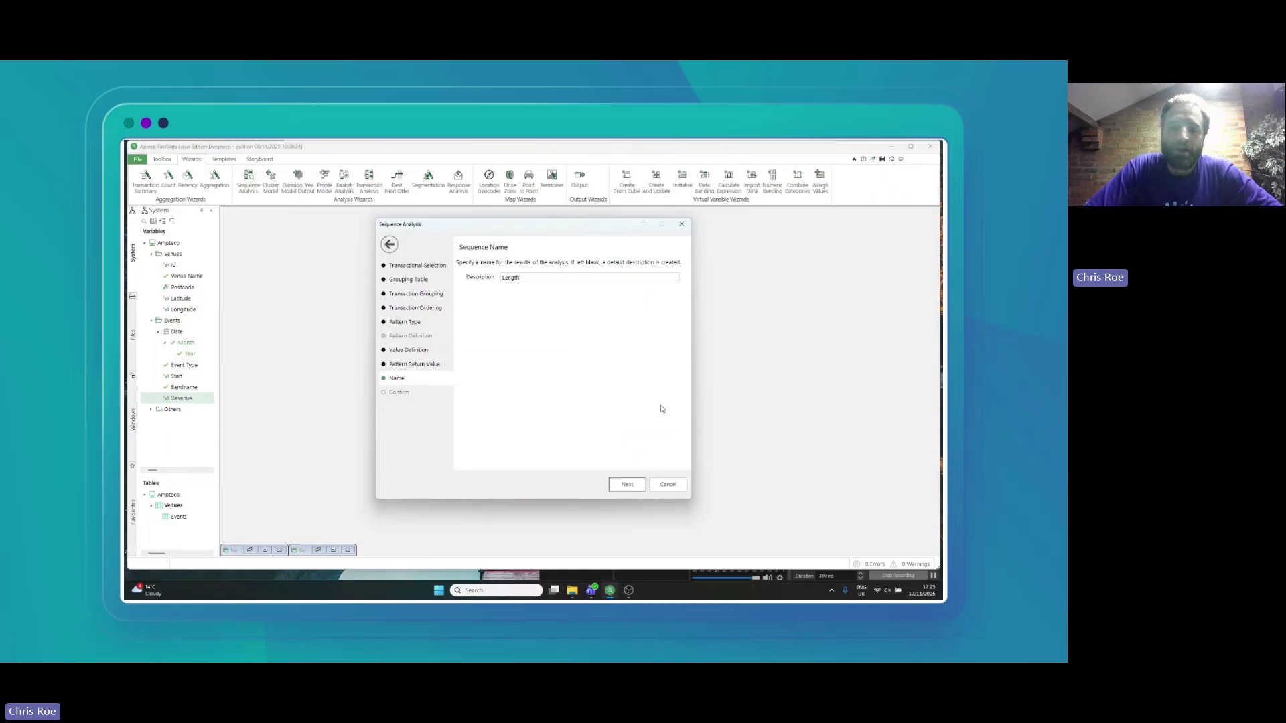
click(626, 485)
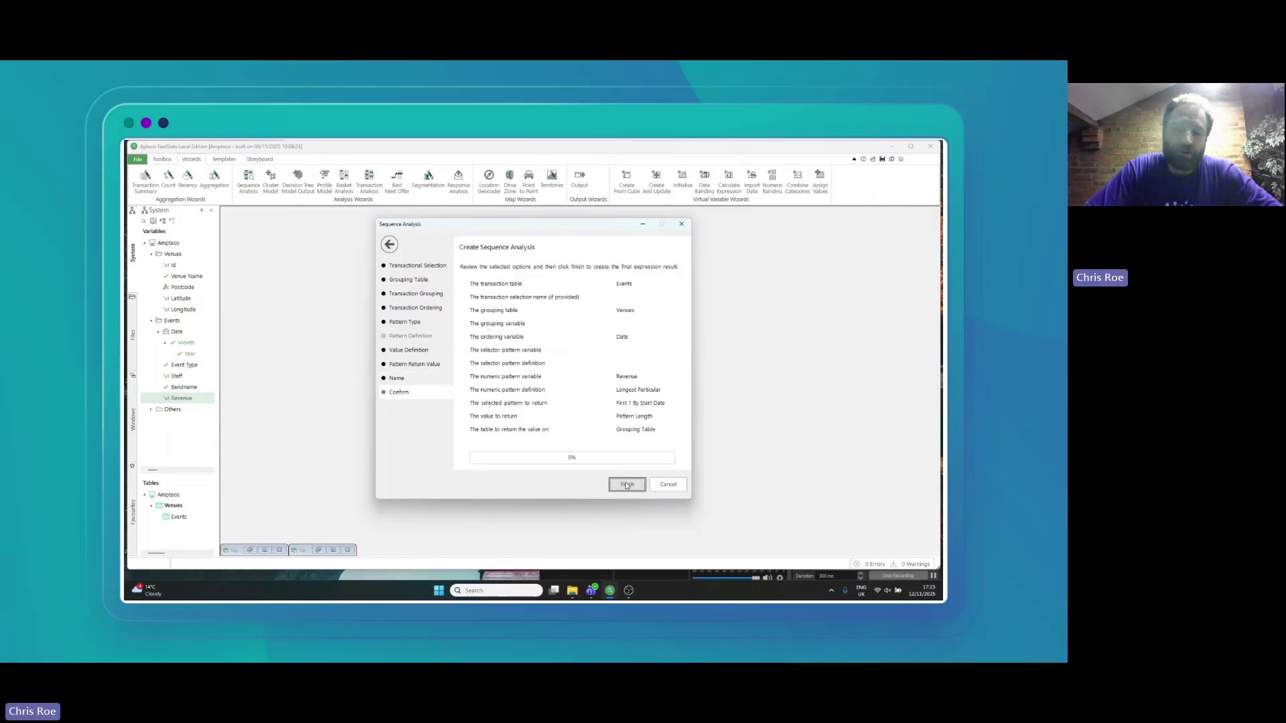
click(626, 485)
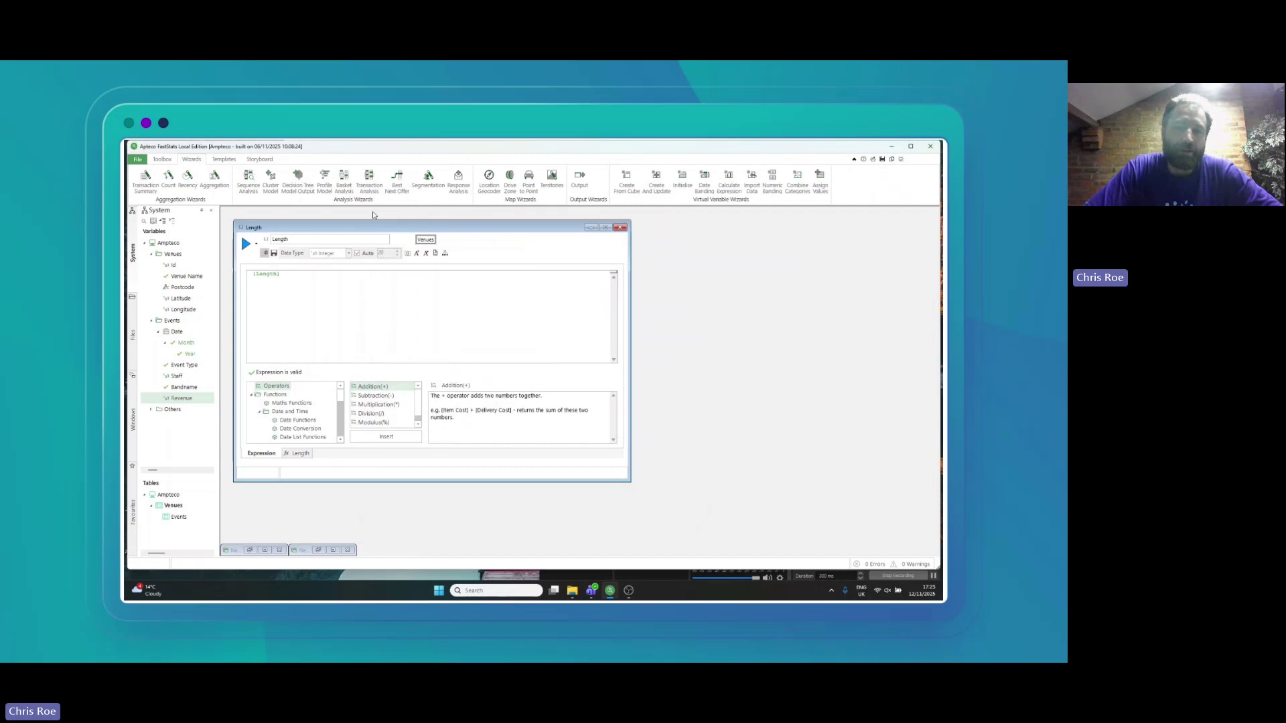
- Review the Length expression's pattern match settings and add it to a new selection with the range >= 5
drag(365, 228, 659, 225)
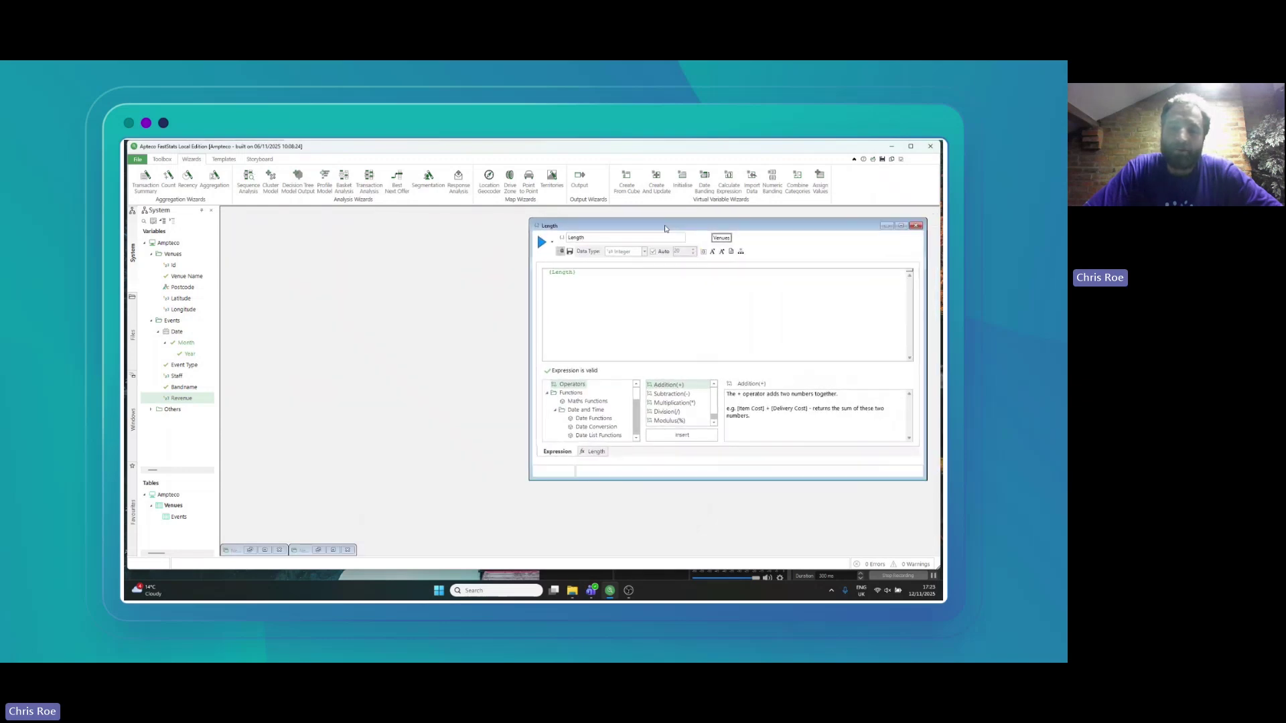
click(598, 450)
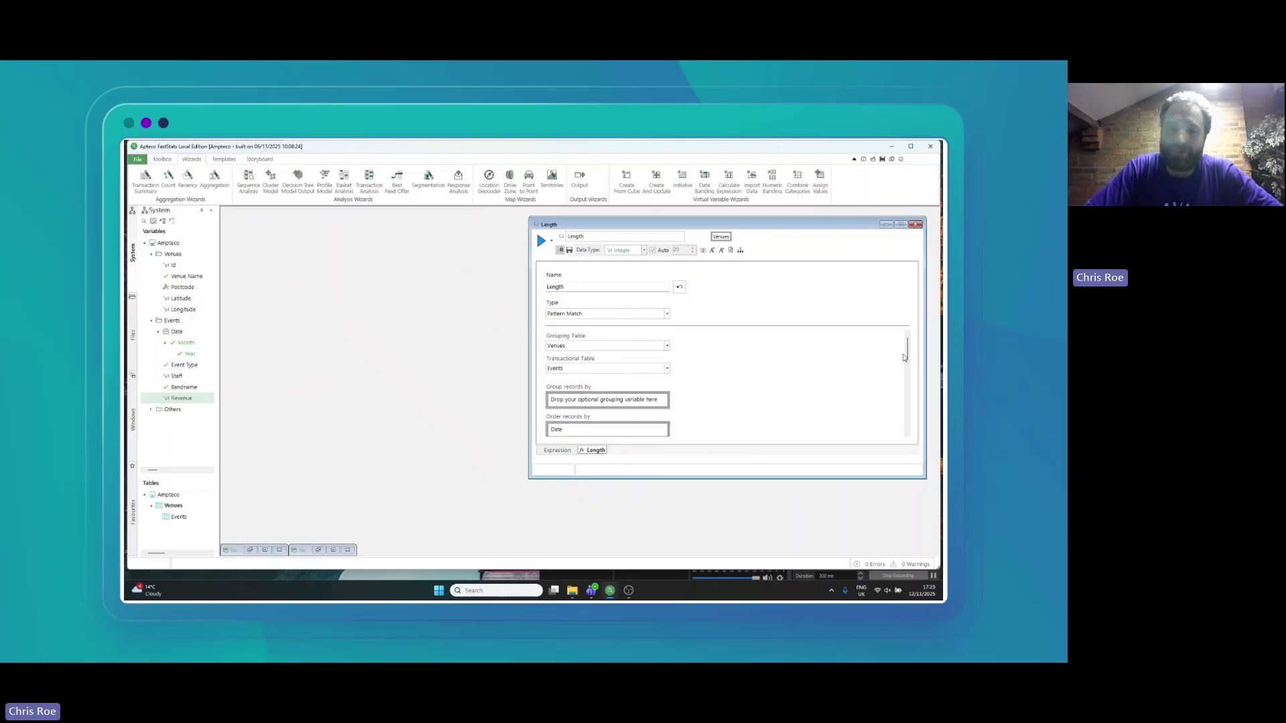
drag(906, 356, 913, 422)
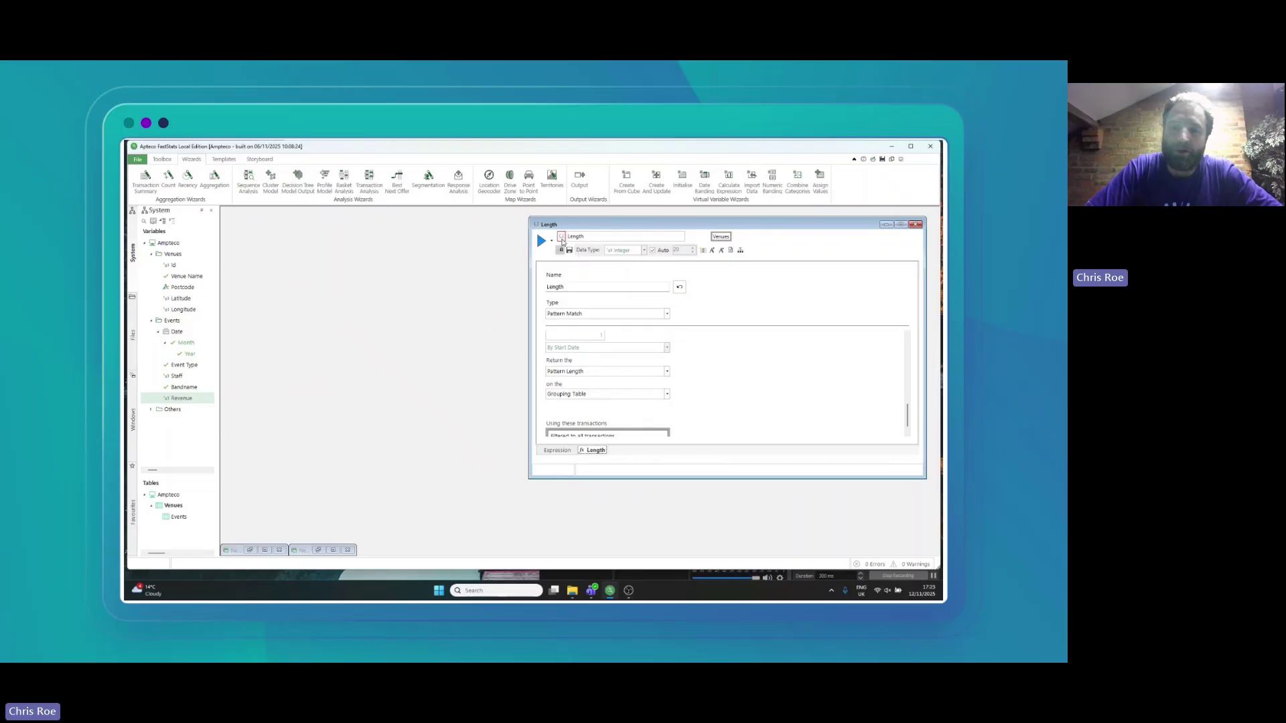
drag(563, 240, 225, 221)
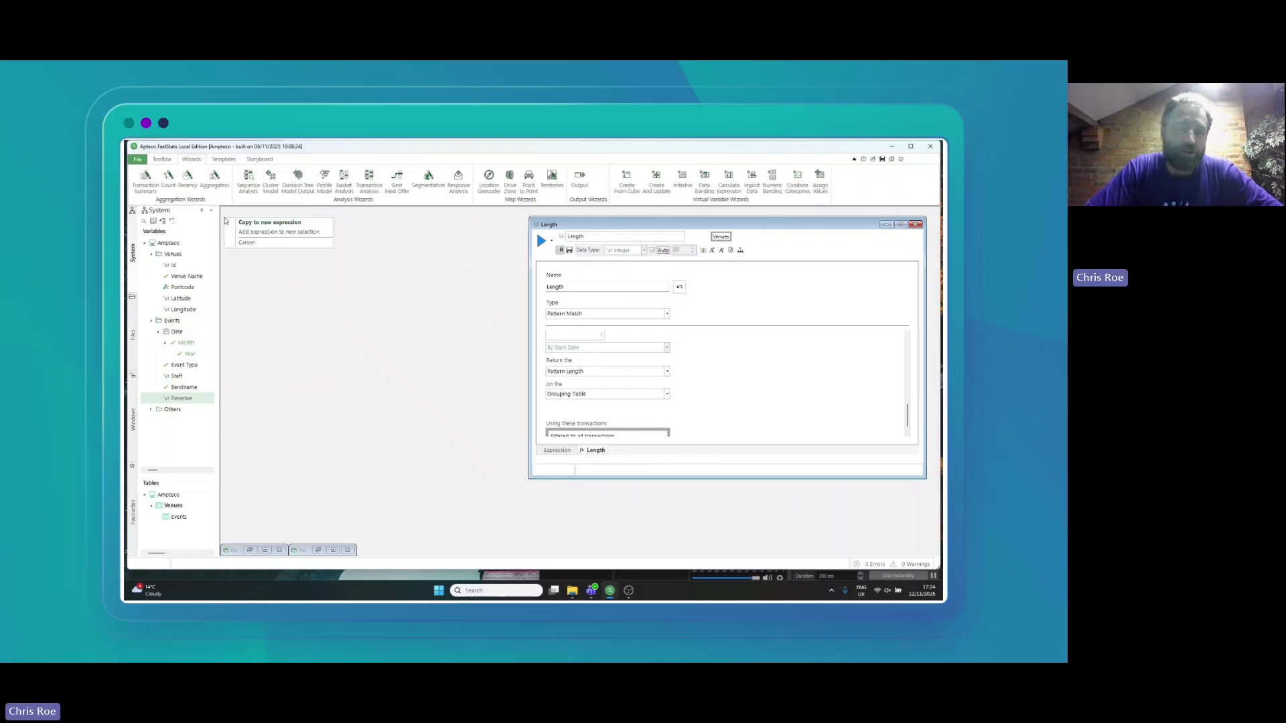
click(270, 235)
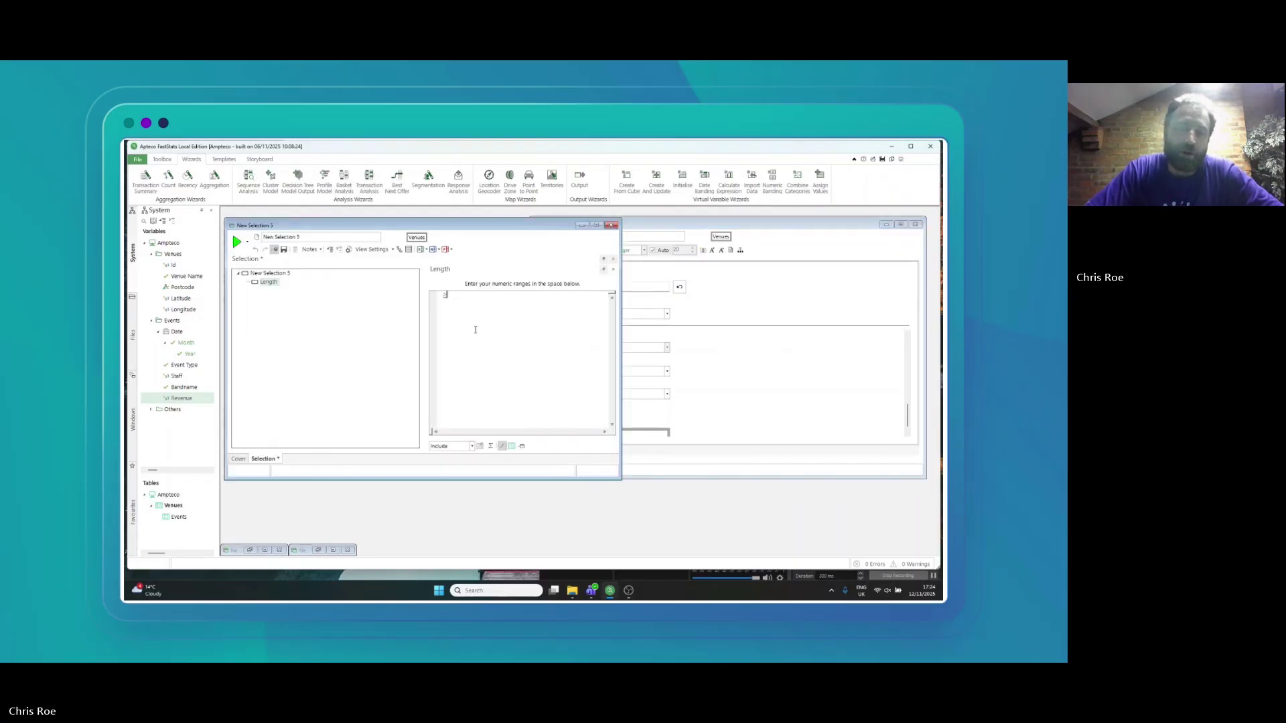
text(>= 5)
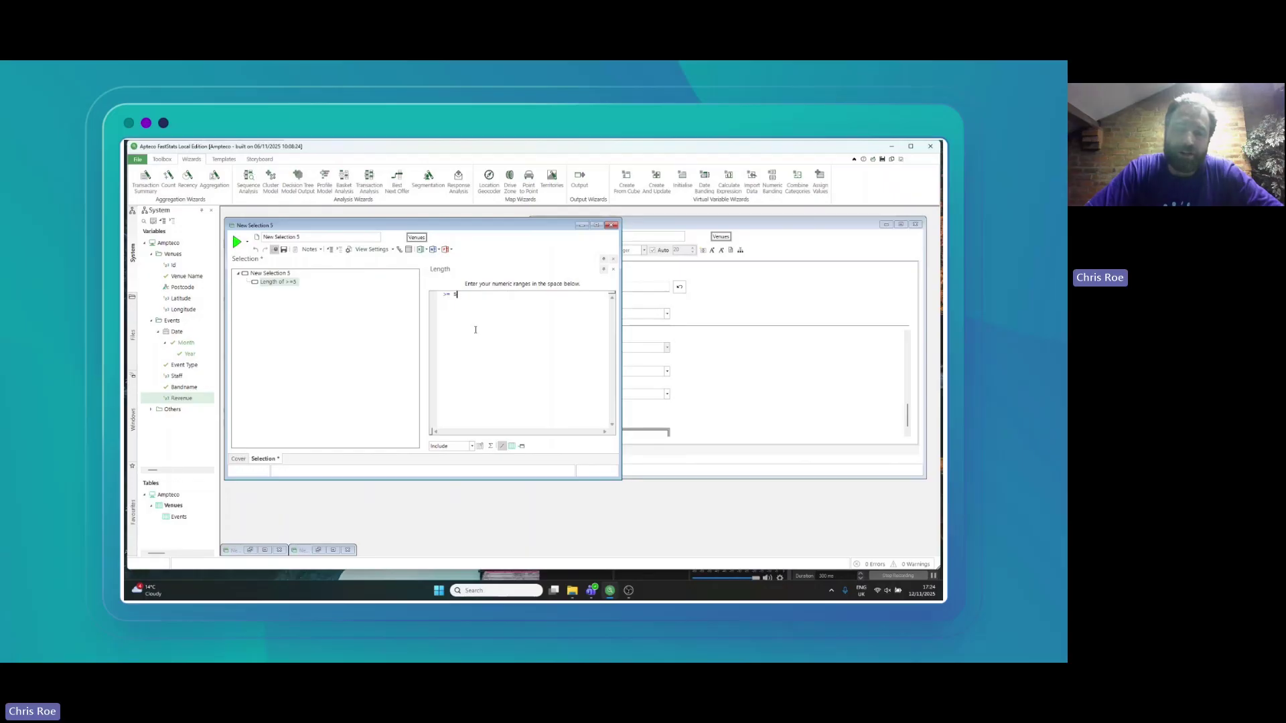
- Add a data grid to the new selection with Venue Name as its column
click(160, 159)
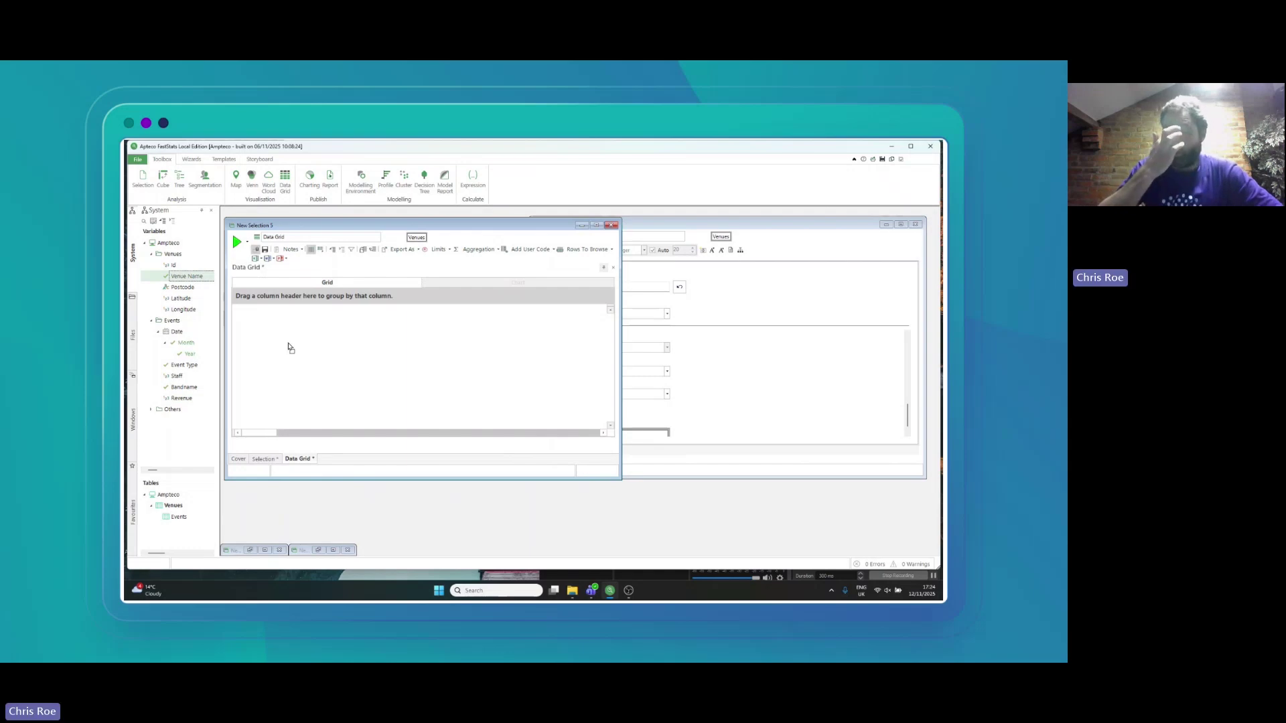
drag(289, 348, 290, 347)
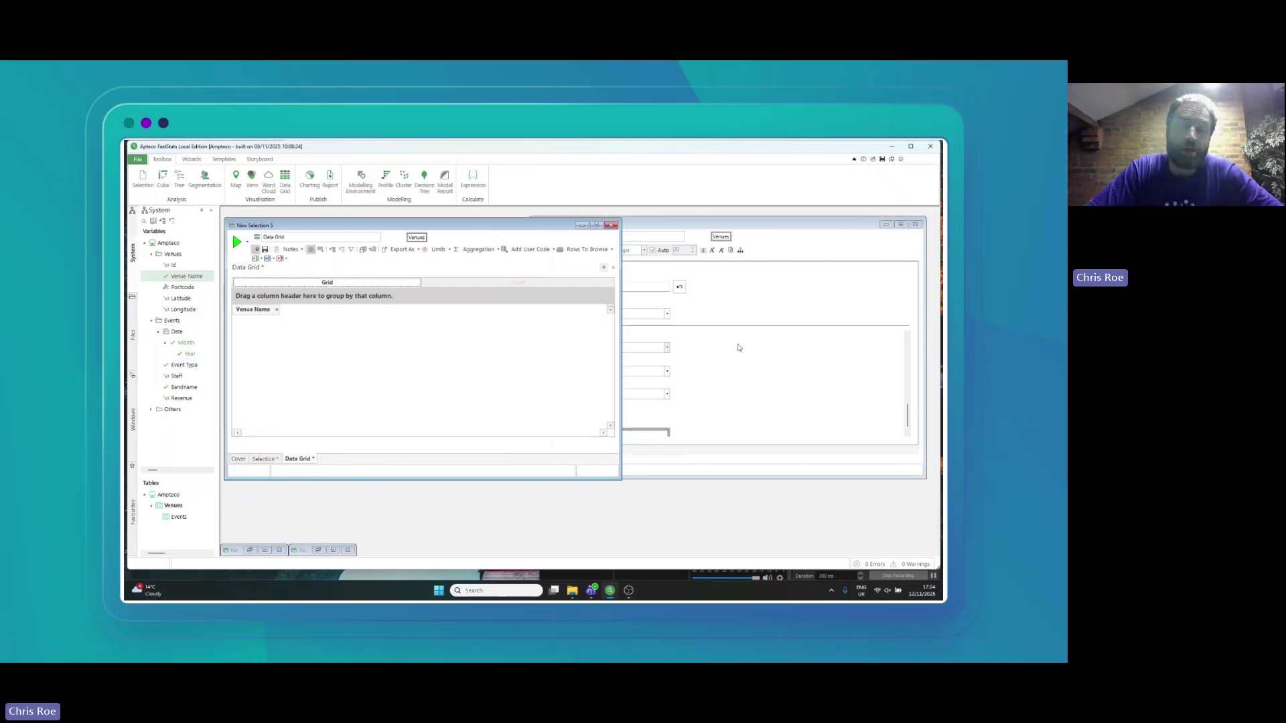
- Make the pattern expression return Start Order Value, rename it Start Date, and build the data grid with it as the second column
click(740, 347)
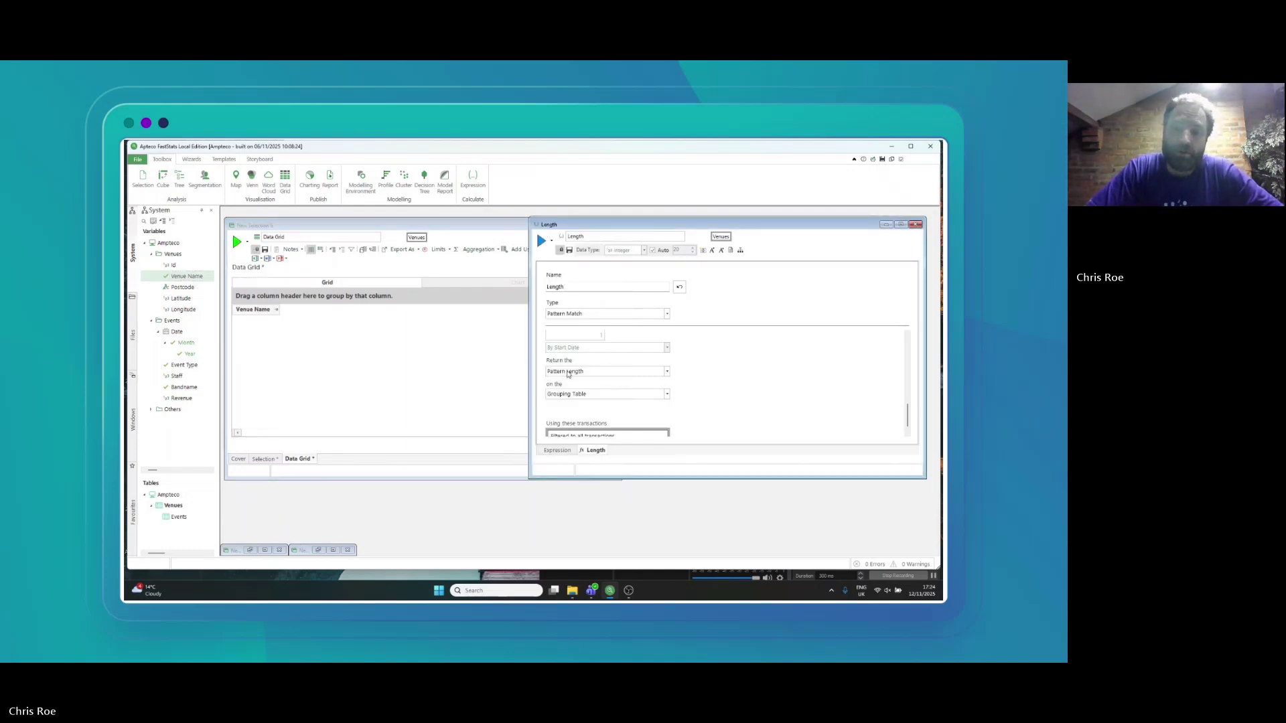
click(666, 371)
scroll(666, 383, up, 1)
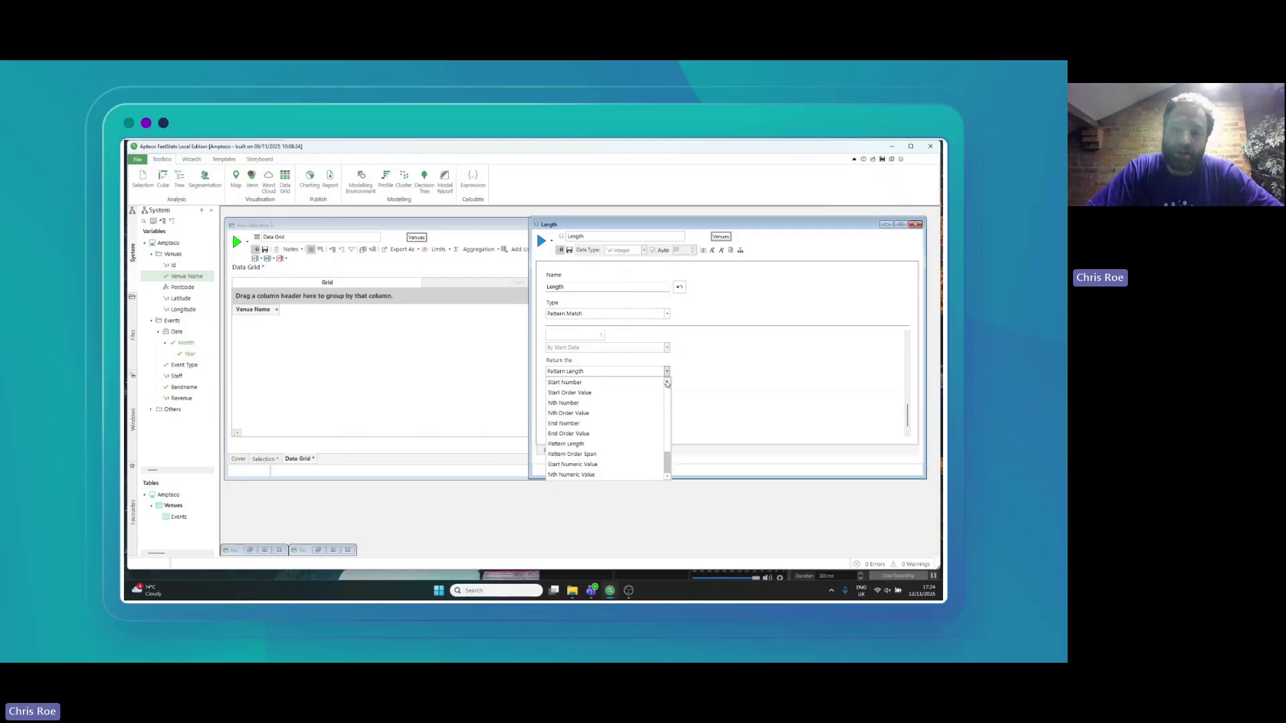
click(582, 393)
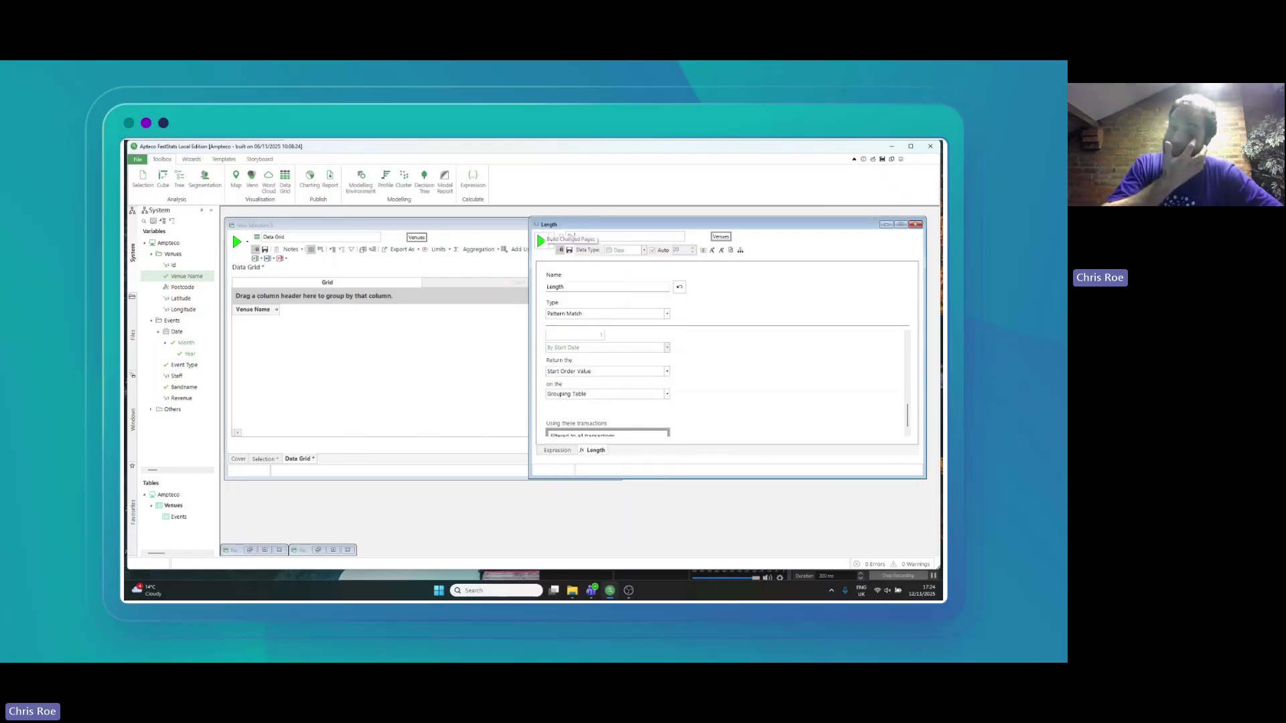
click(541, 241)
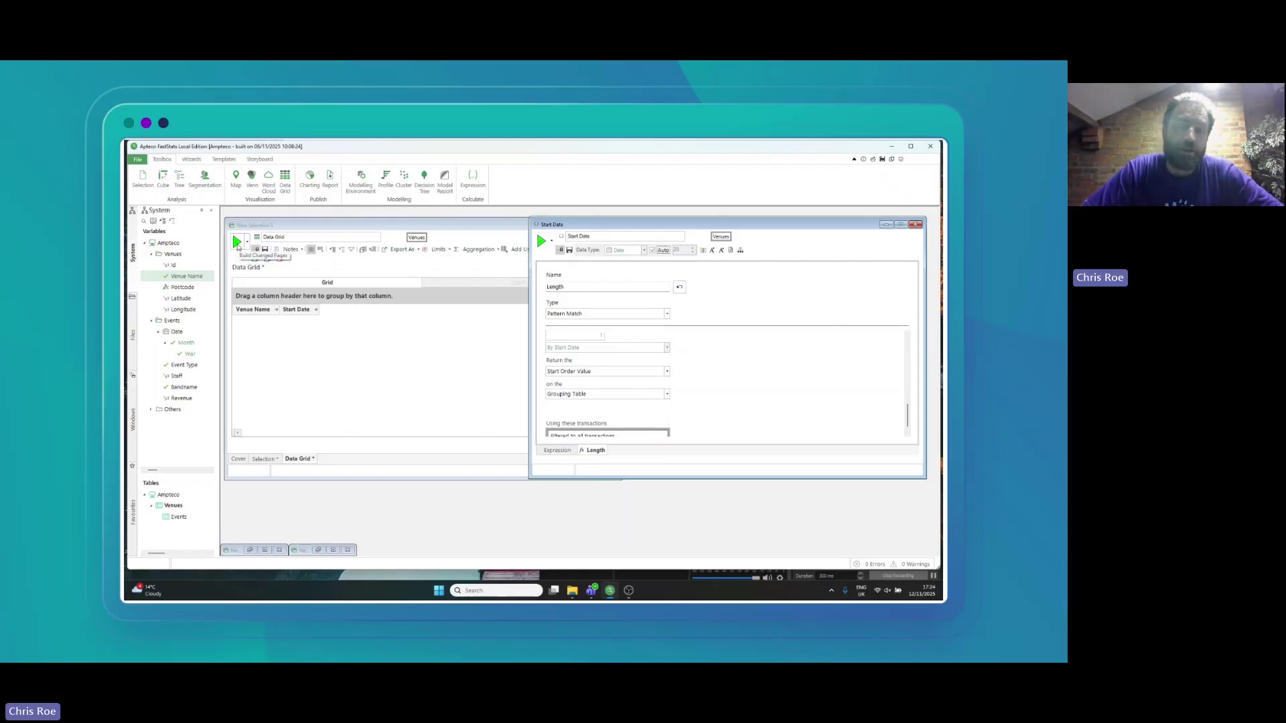
click(237, 245)
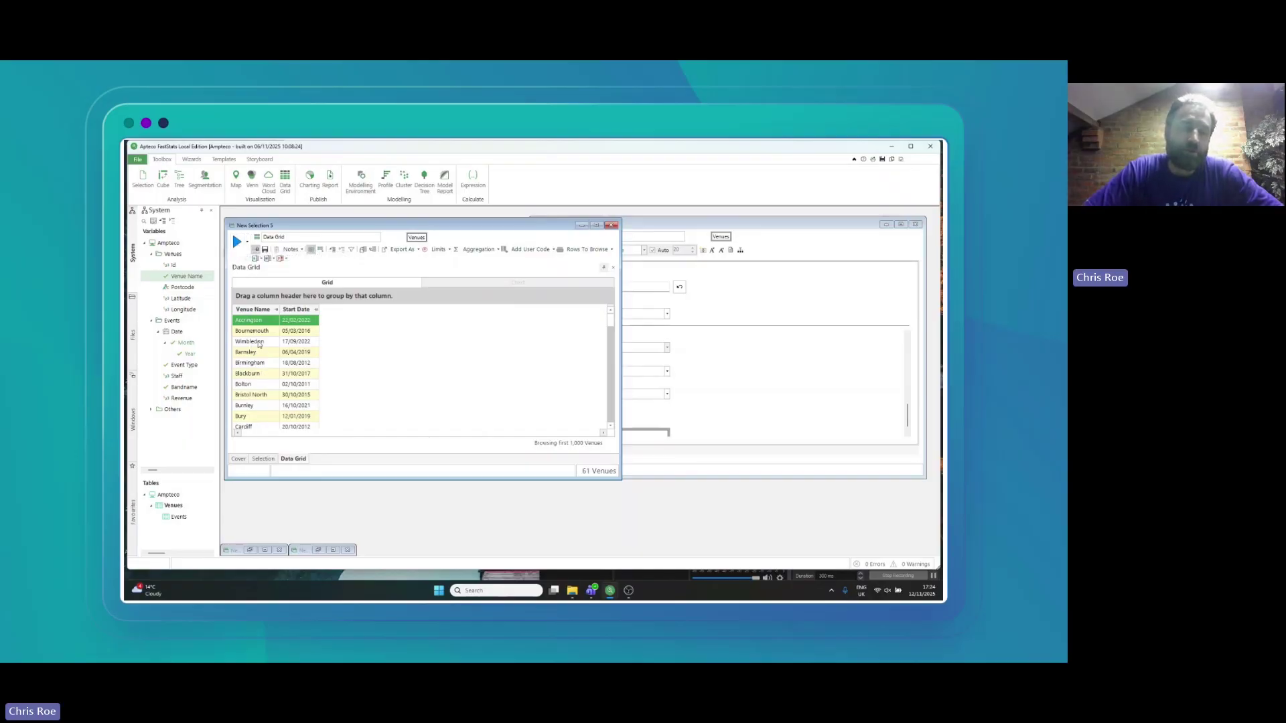
- Restrict the minimized events selection to the venue Wimbledon and build its event data grid
click(259, 342)
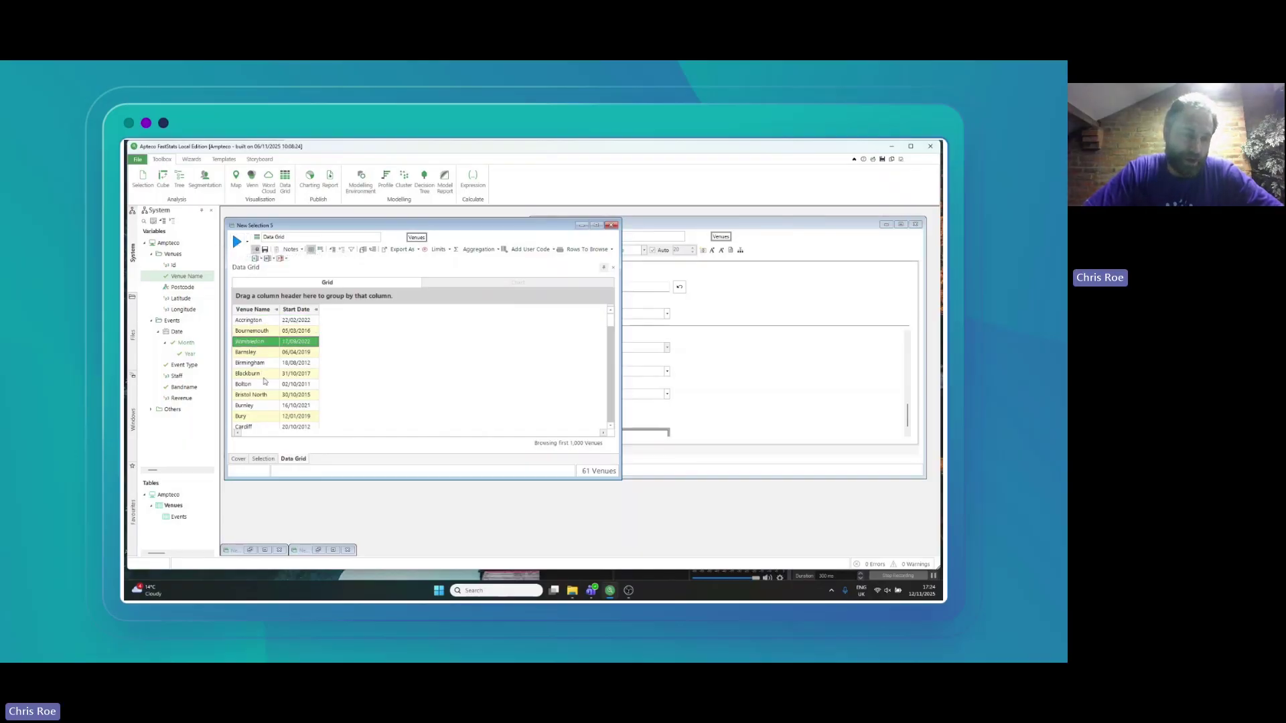
click(318, 550)
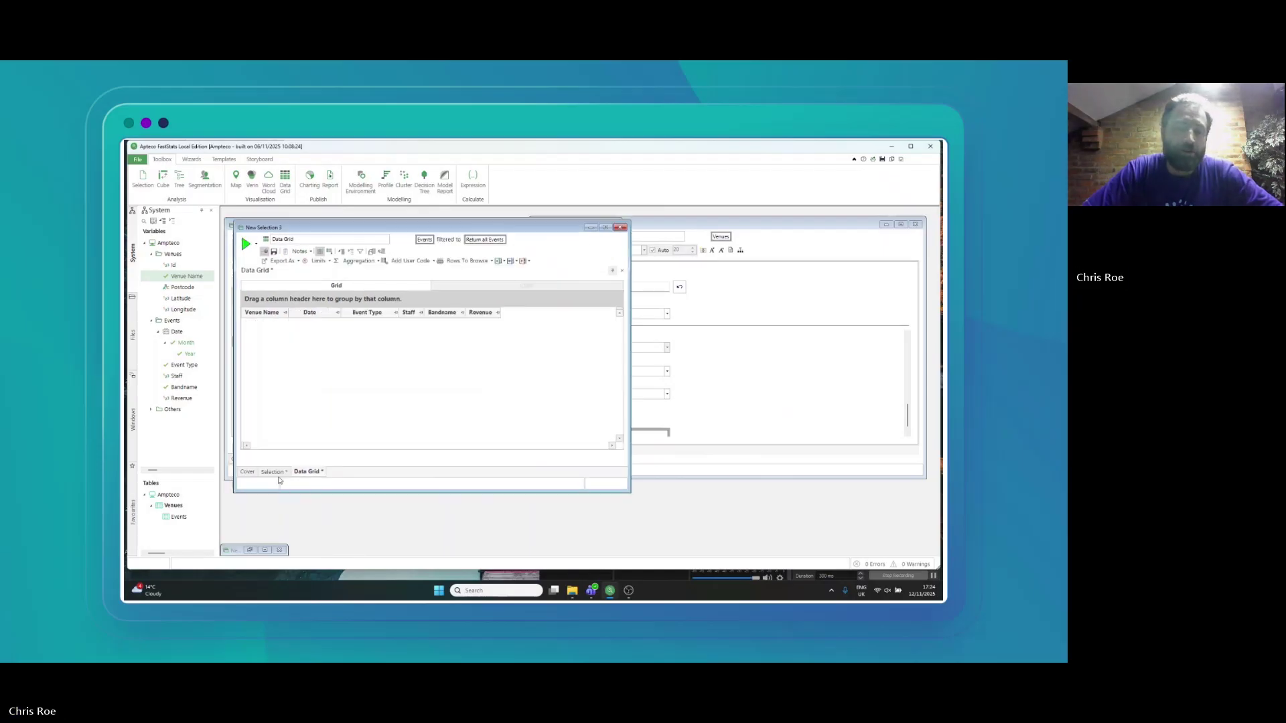
click(275, 473)
drag(196, 280, 330, 344)
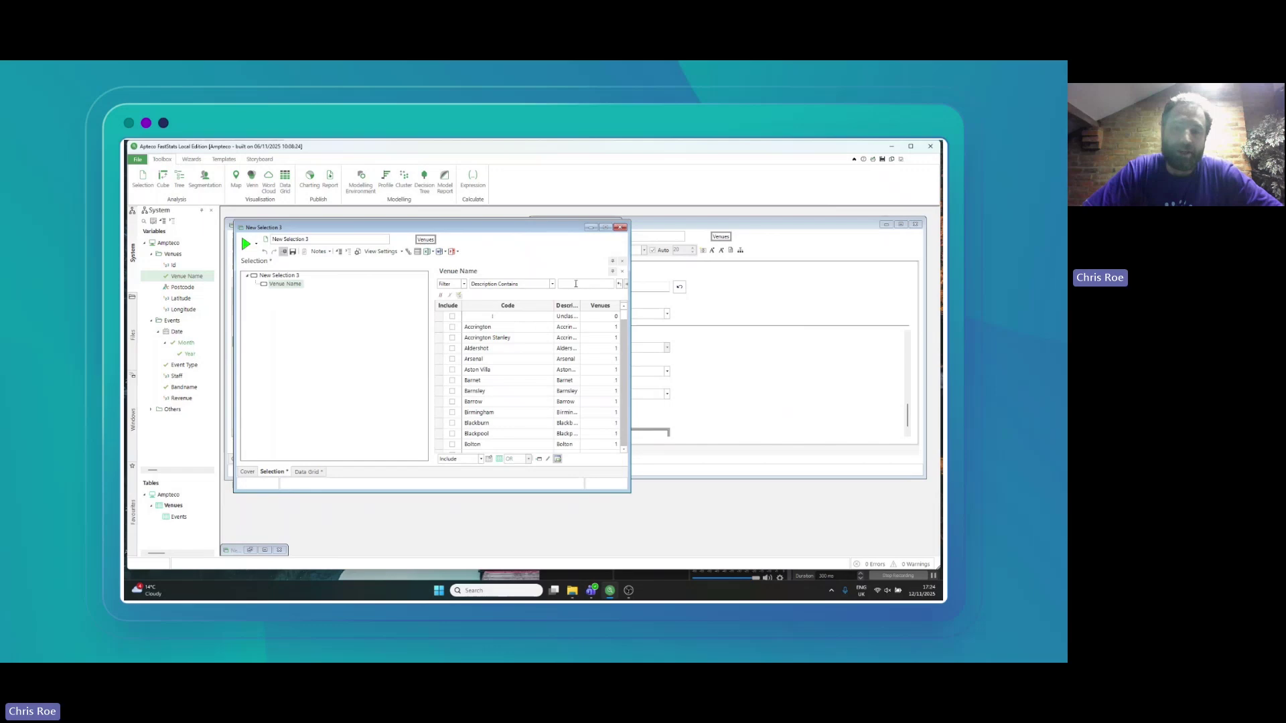
click(576, 284)
text(wimbl)
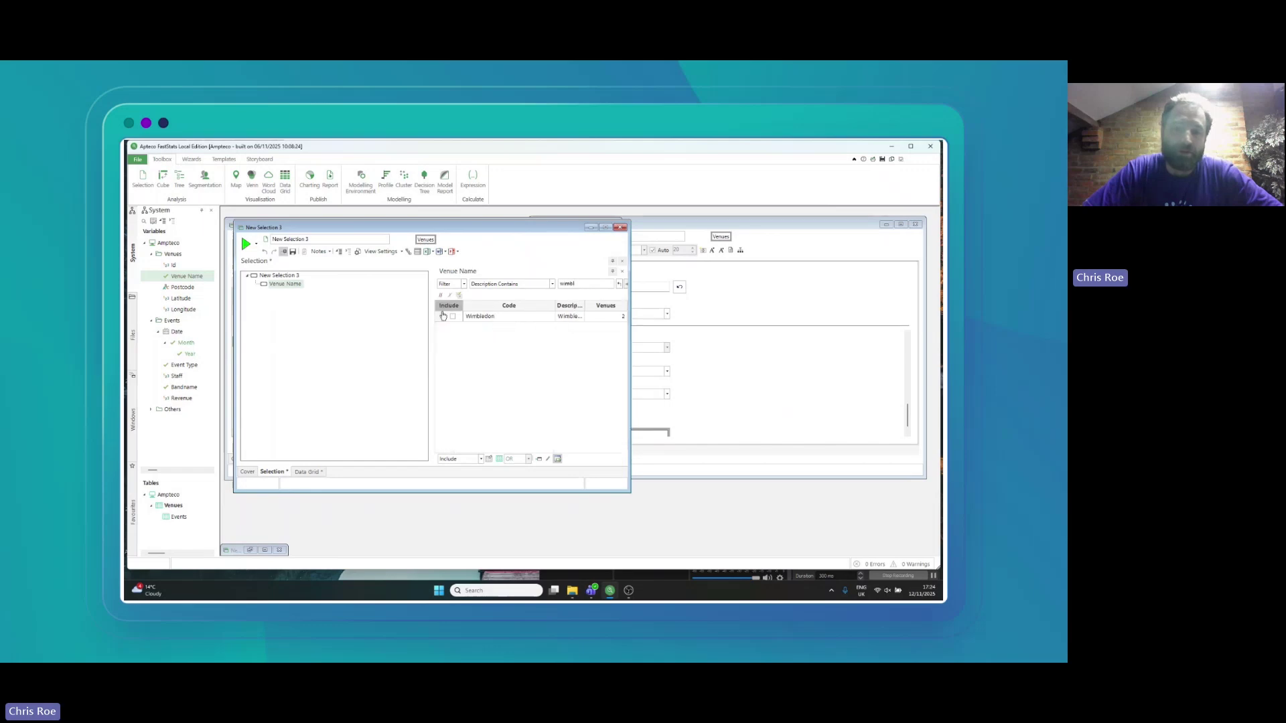
click(453, 316)
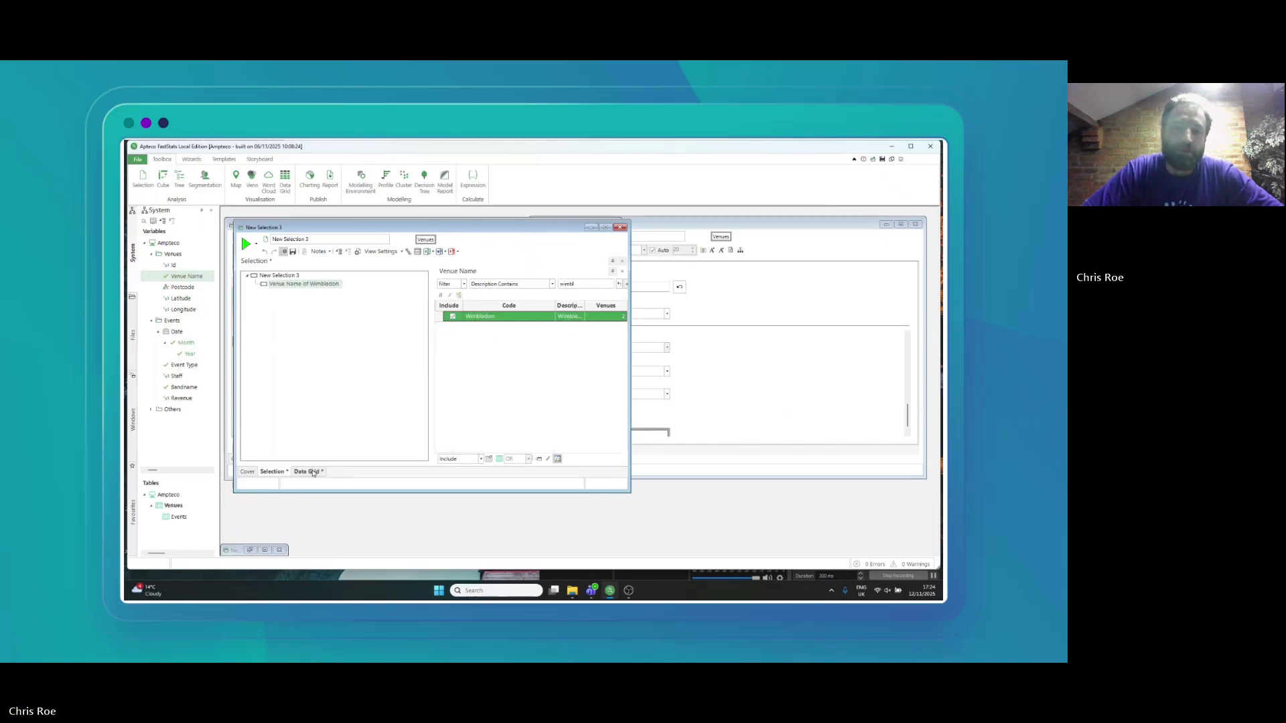
click(309, 473)
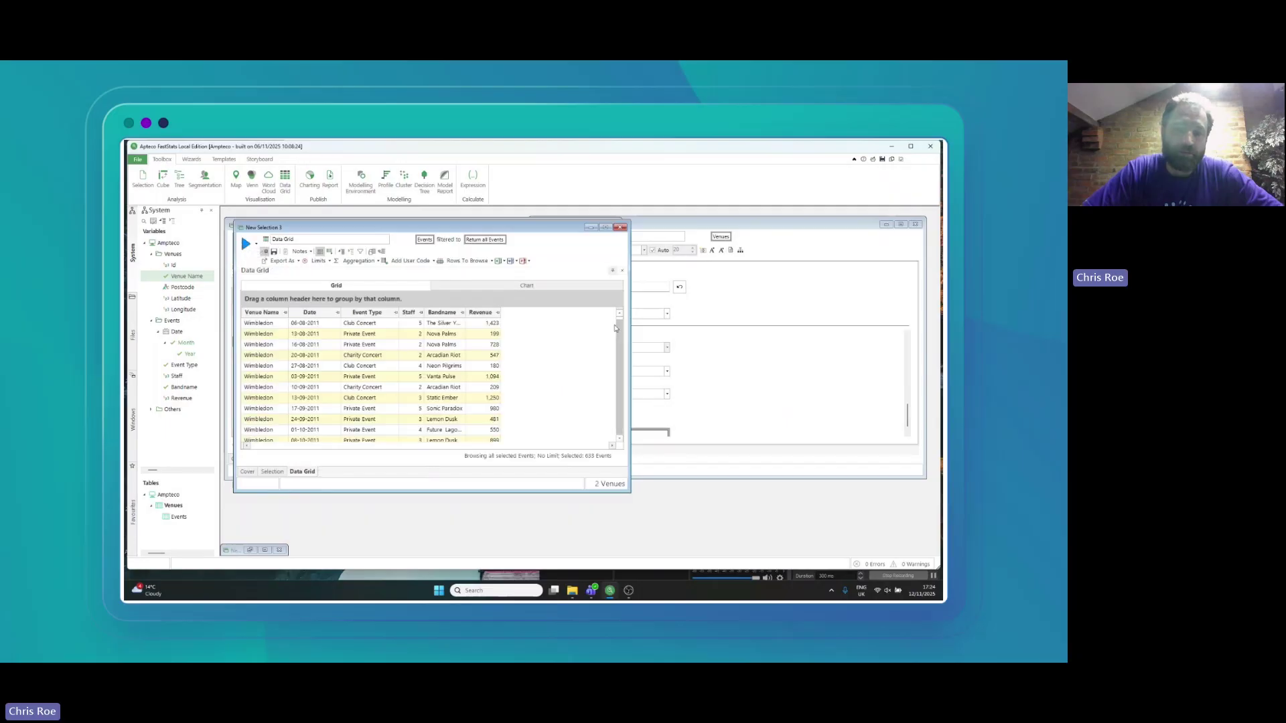
- Find the Wimbledon events from 17-09-2022 to 15-10-2022 in the event data grid and highlight those rows to check the run
drag(620, 320, 614, 416)
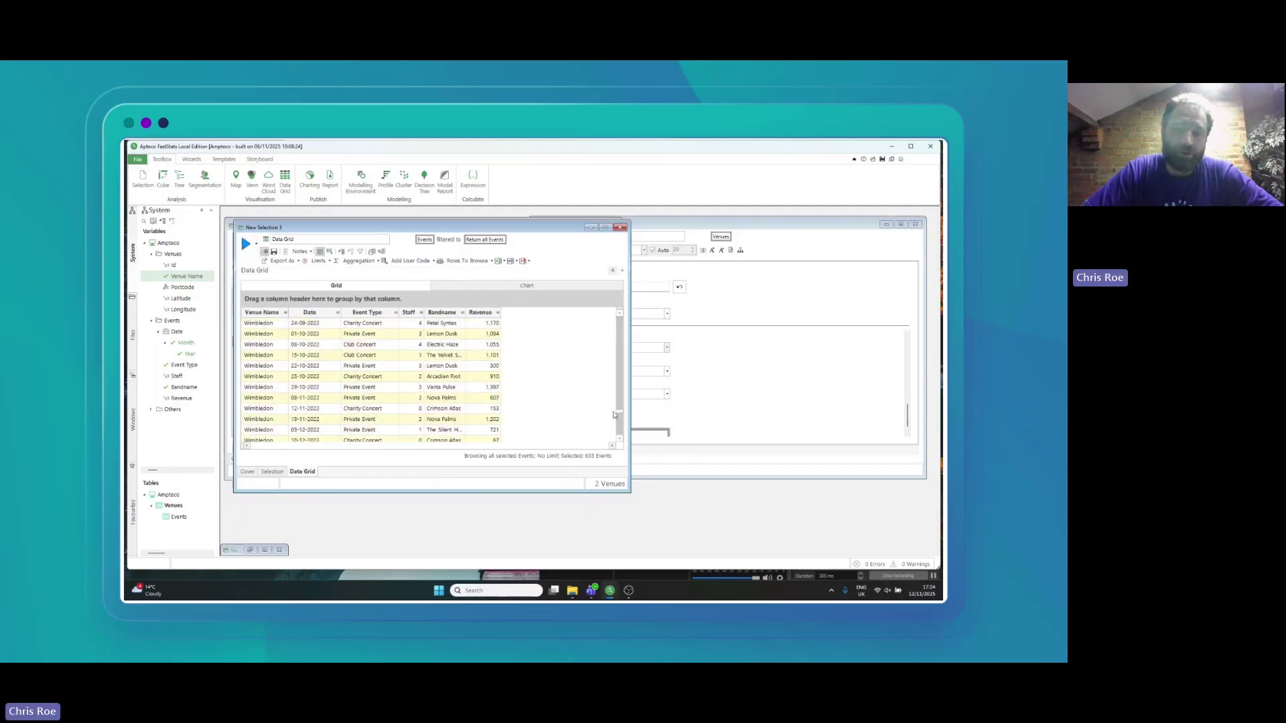
scroll(614, 416, up, 3)
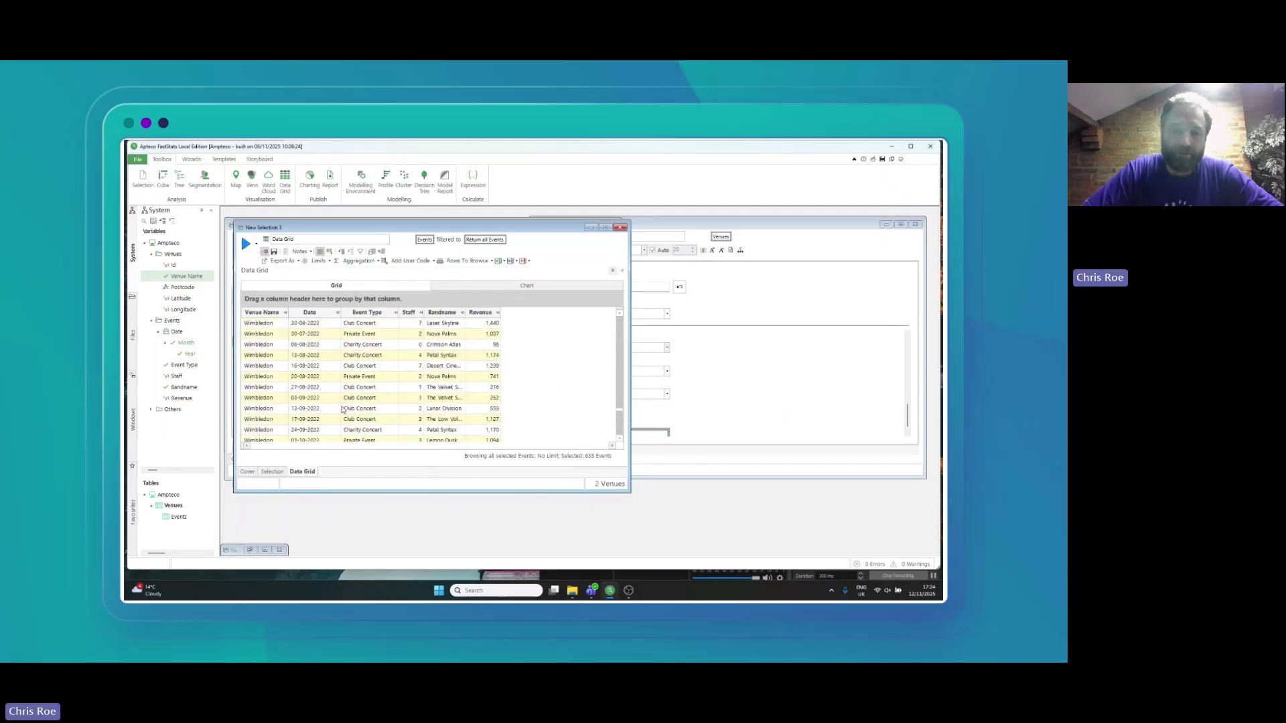
click(348, 419)
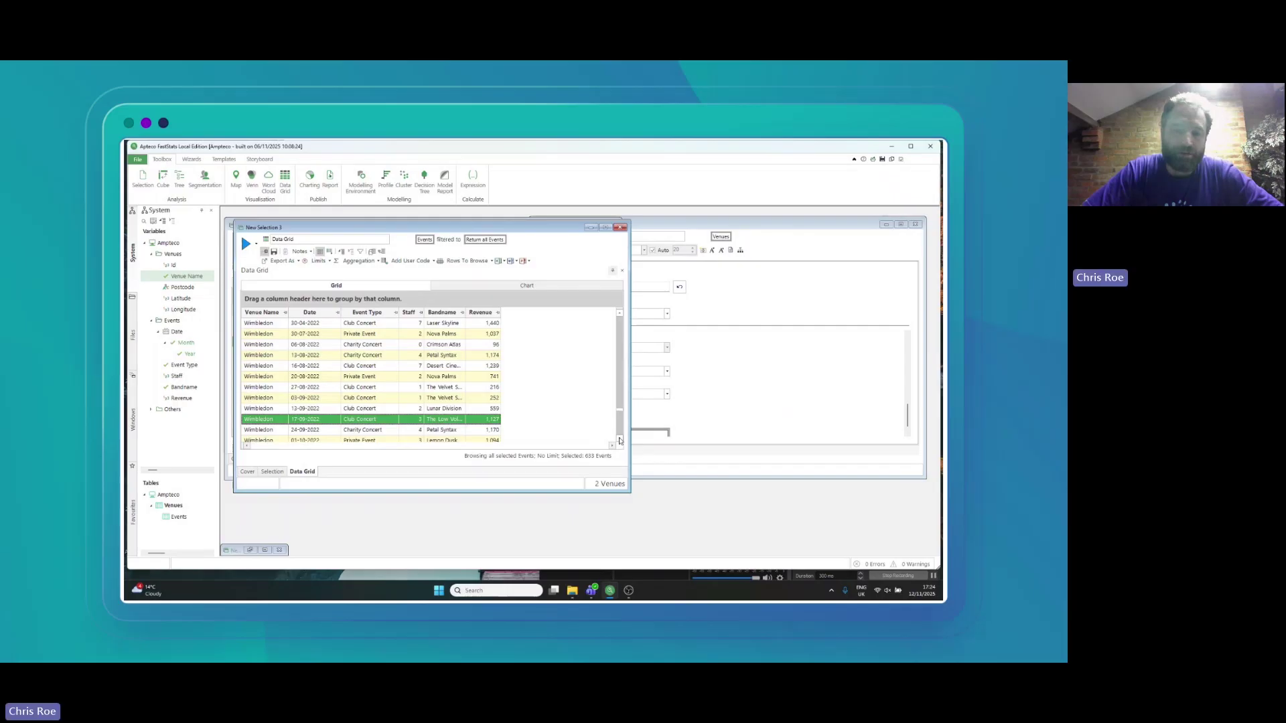
scroll(620, 441, down, 2)
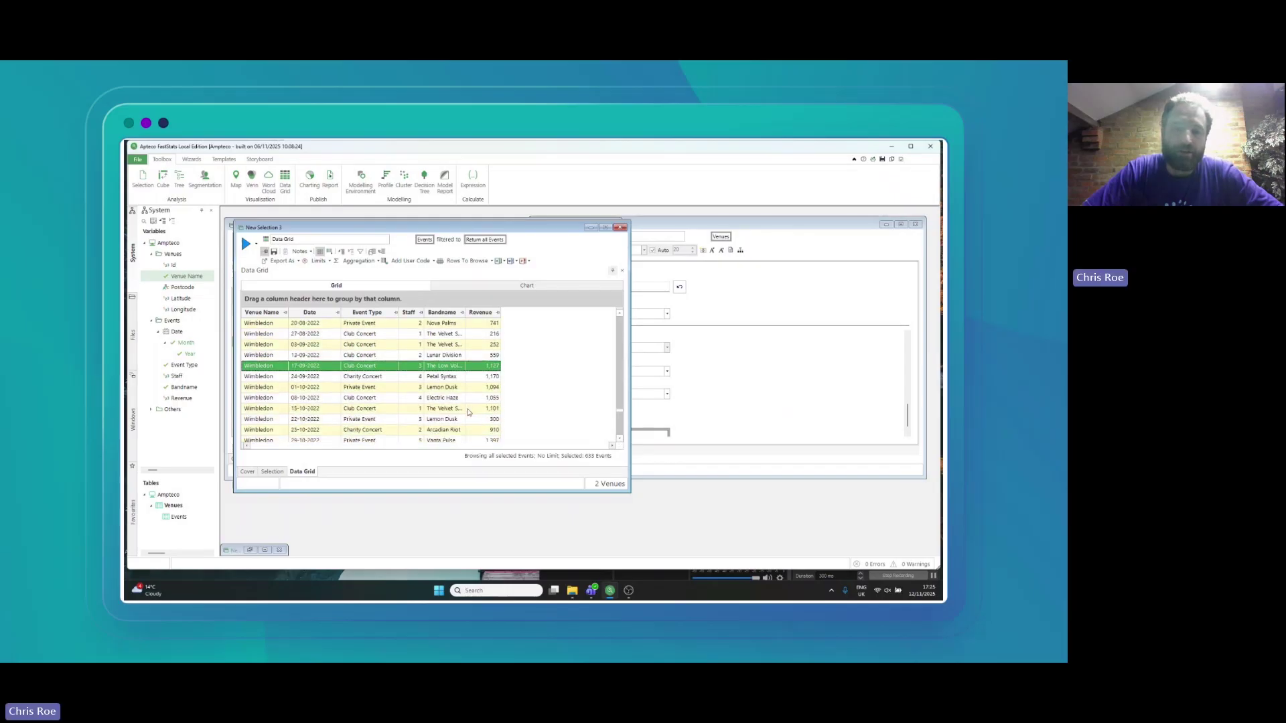
drag(468, 412, 490, 369)
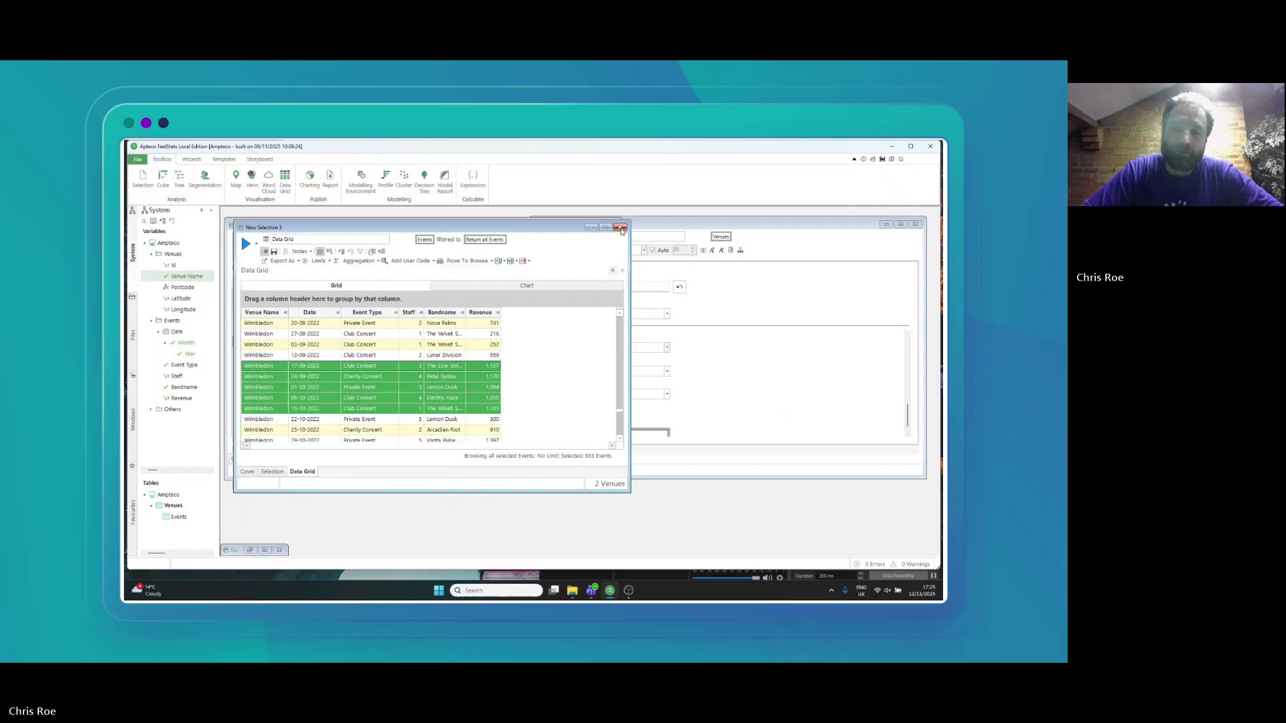
- Close the Wimbledon event grid, the venue data grid and the Start Date expression without saving changes
click(620, 228)
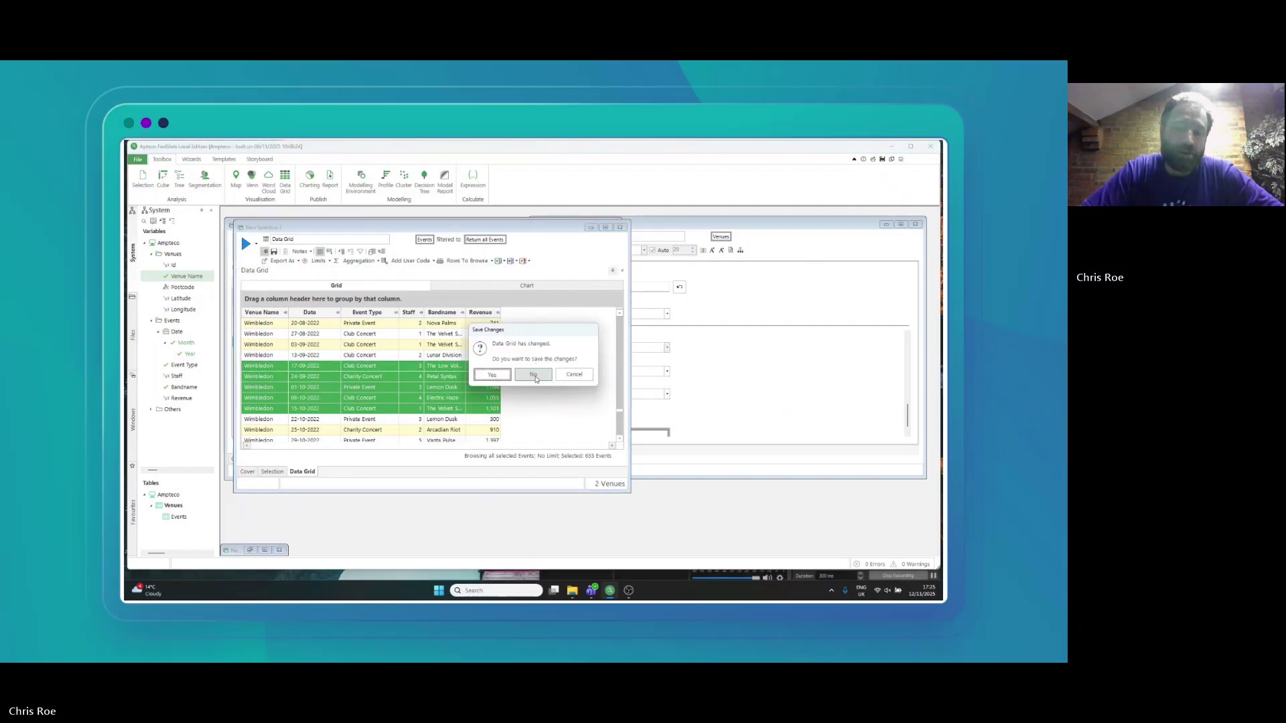
click(533, 375)
click(610, 225)
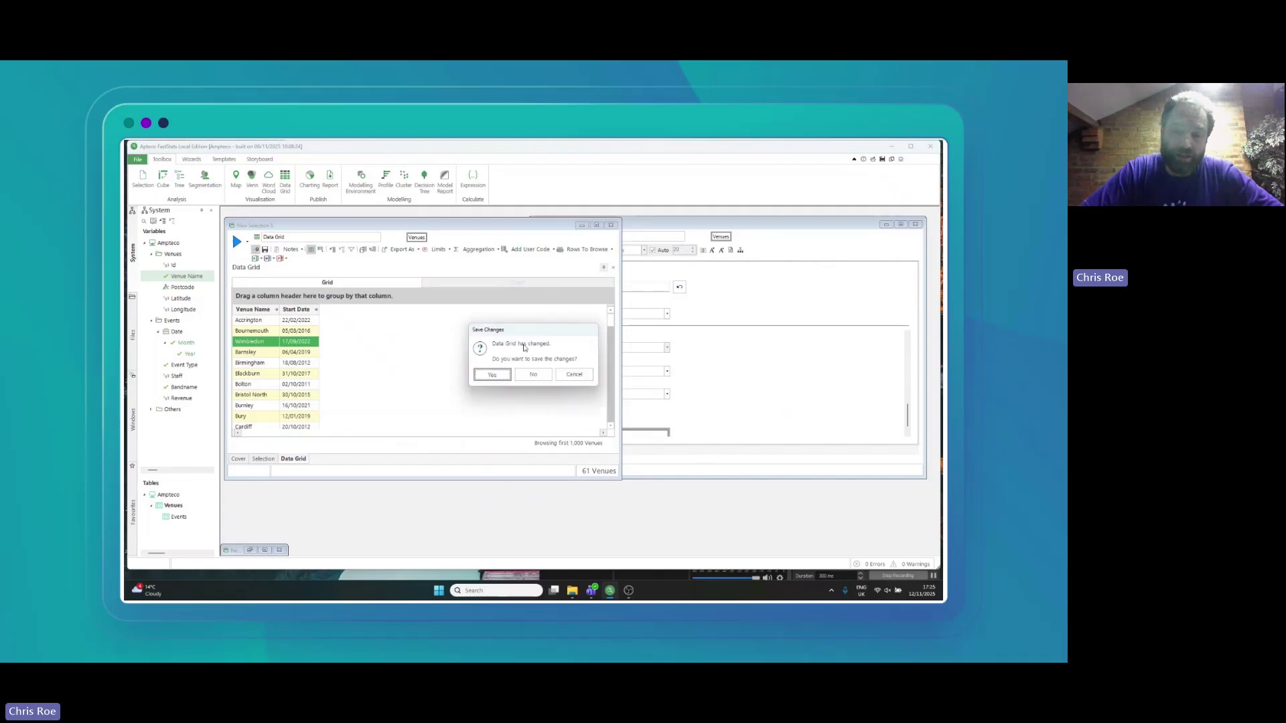
click(533, 374)
click(916, 225)
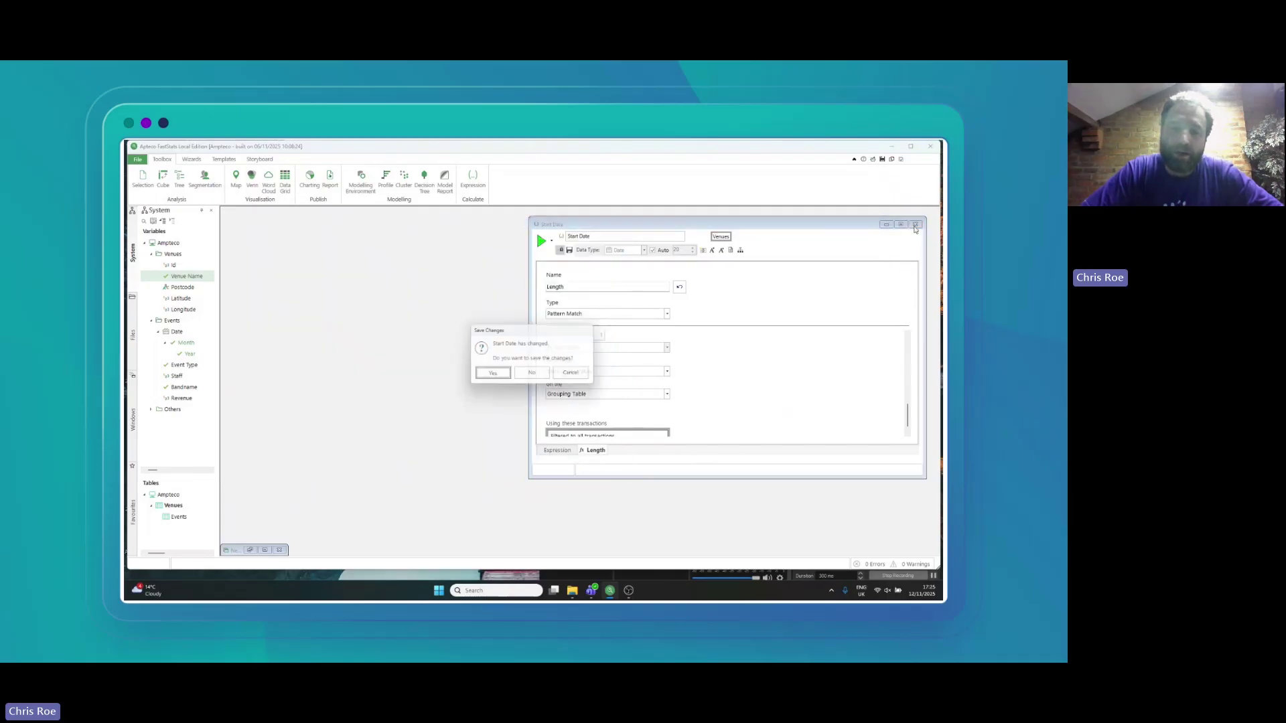
click(531, 372)
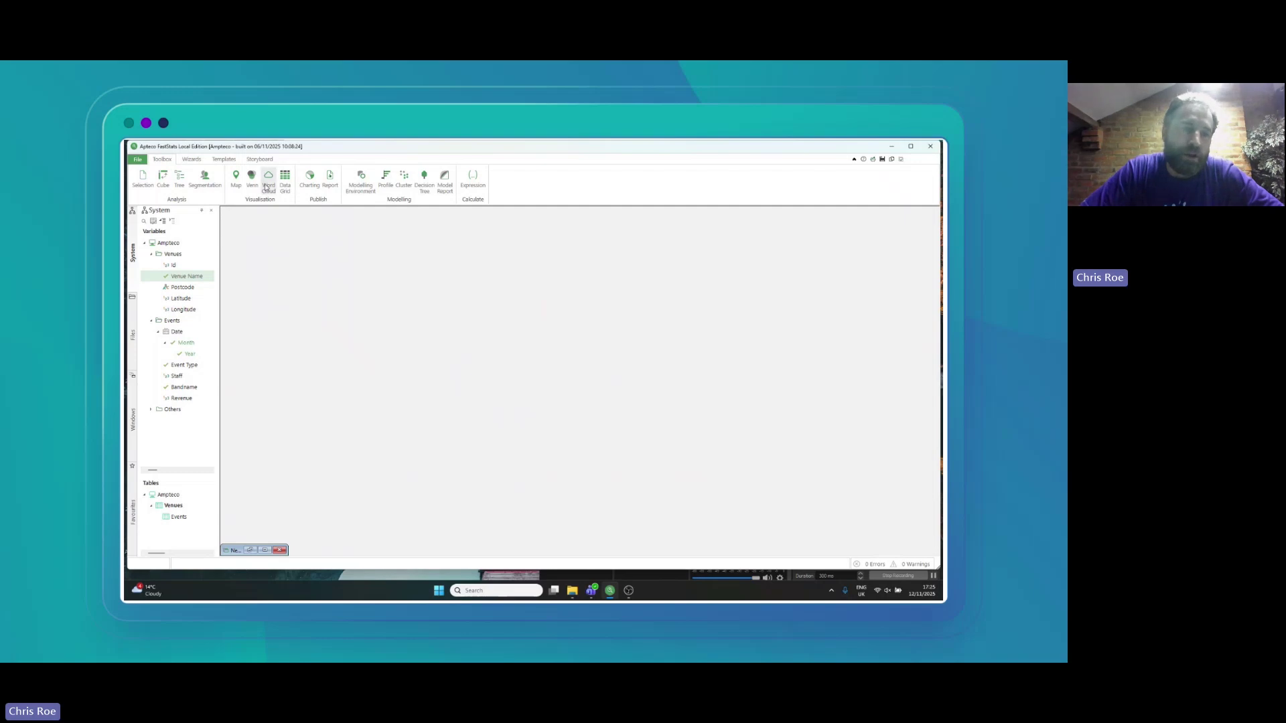
- Start a new Sequence Analysis with Events as the transactional table and Venues as the grouping table, without extra transaction grouping
click(194, 160)
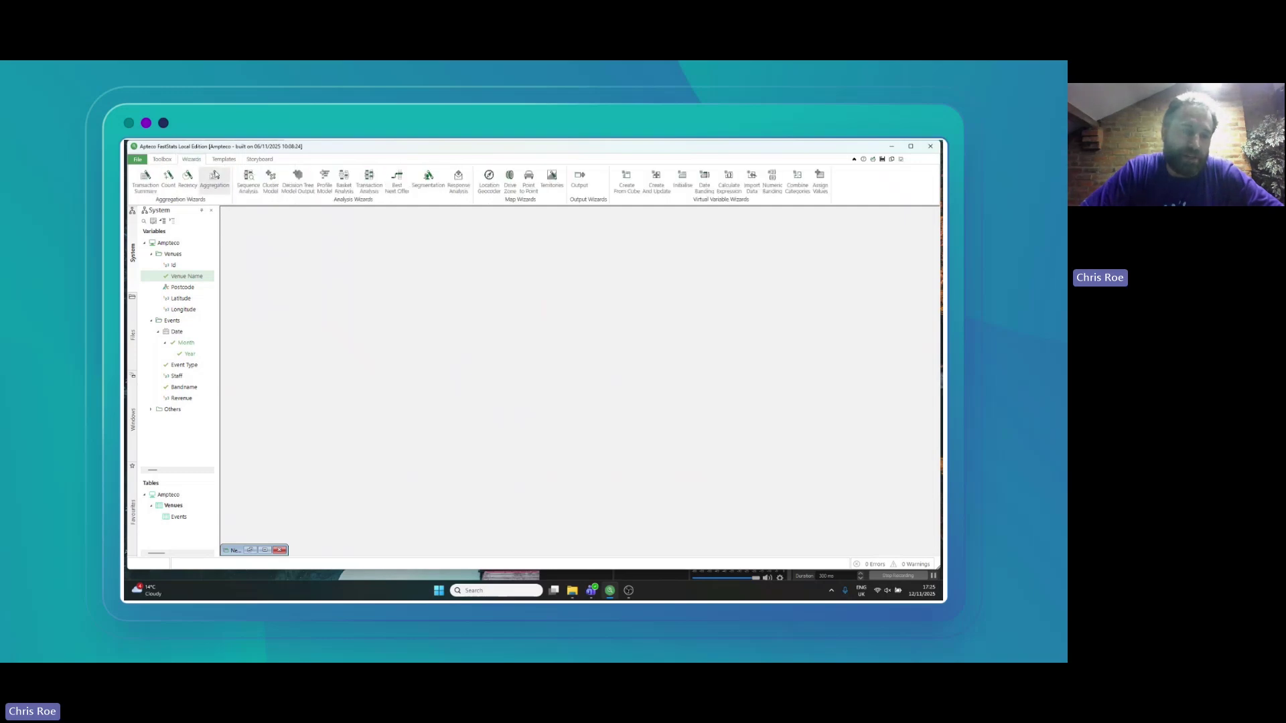
click(245, 187)
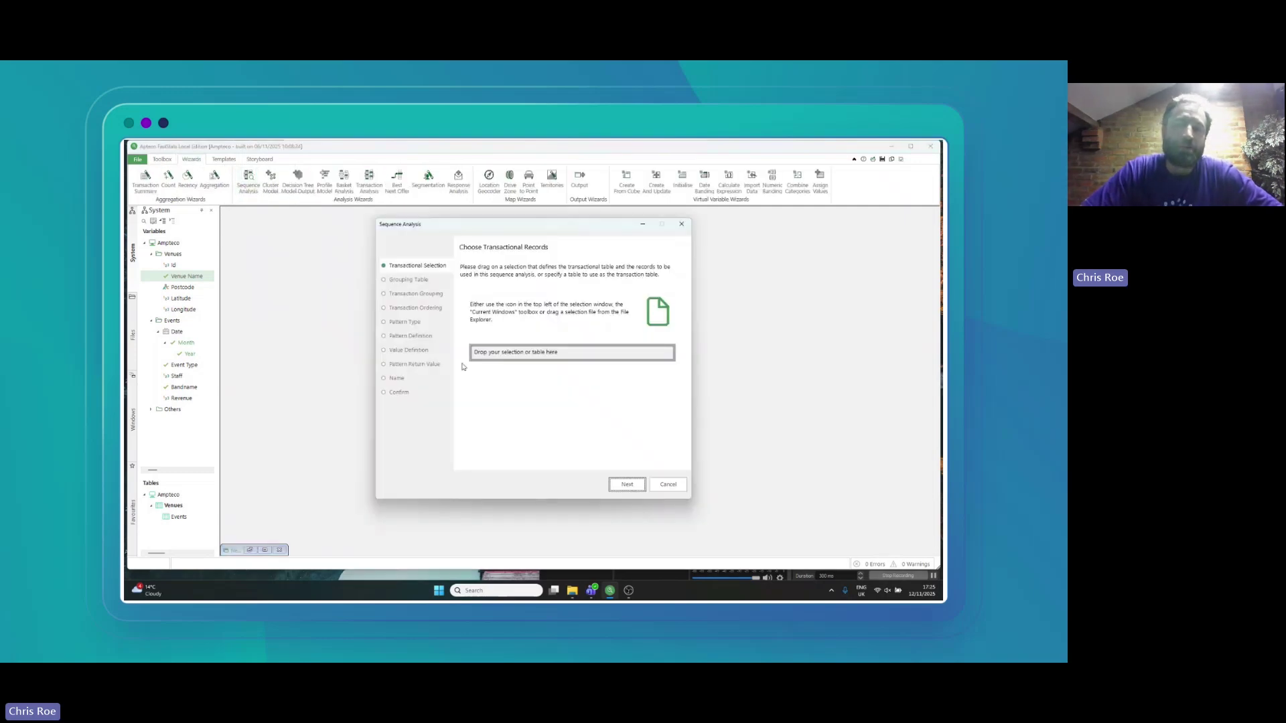
right_click(499, 356)
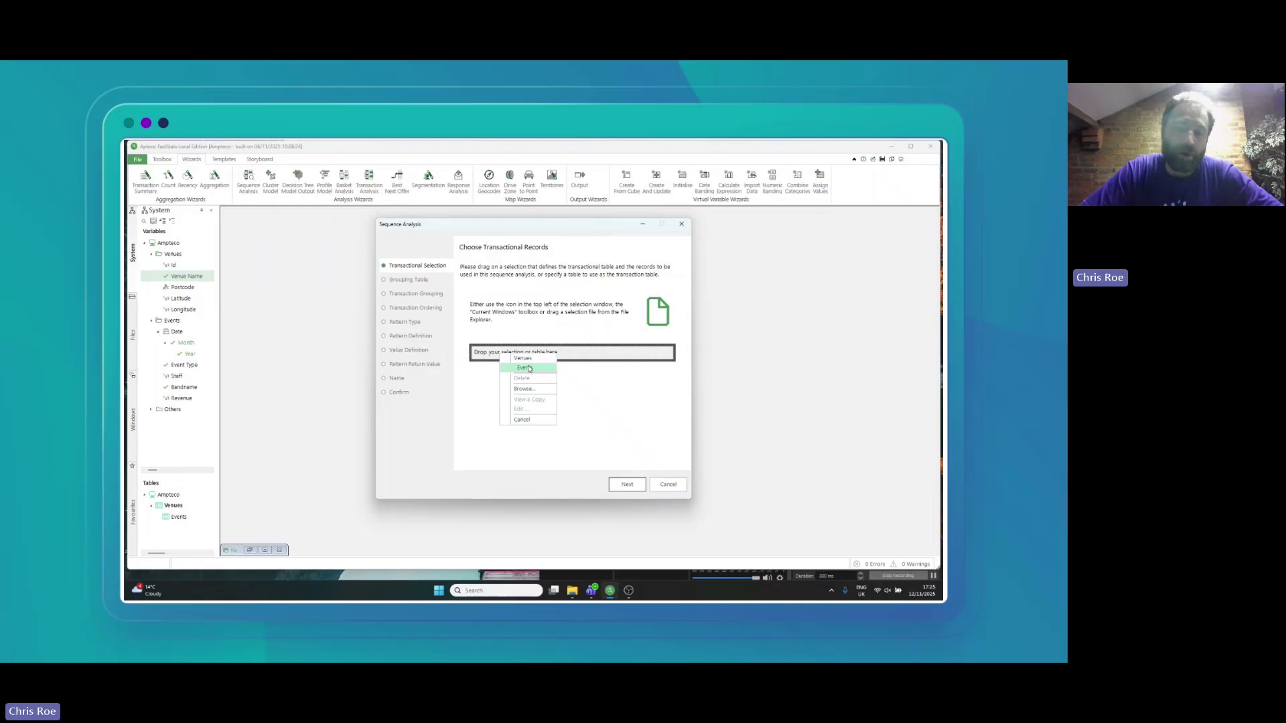
click(529, 369)
click(624, 485)
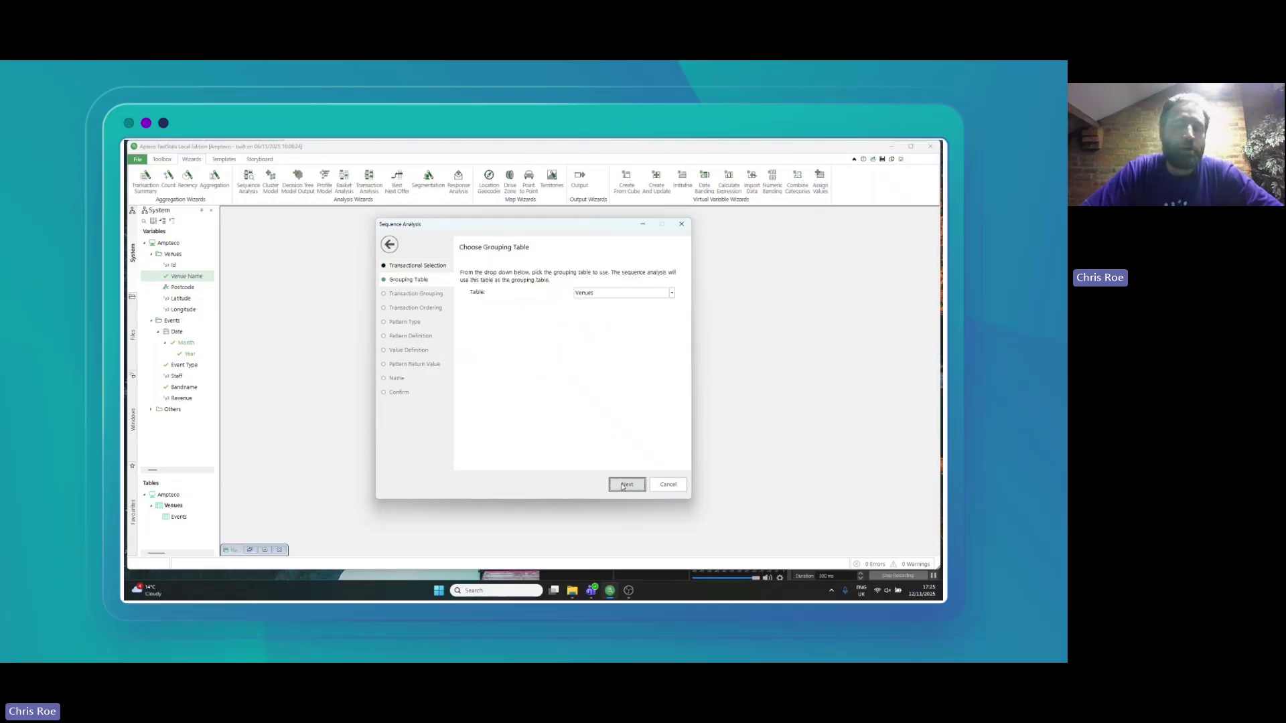
click(624, 485)
click(624, 485)
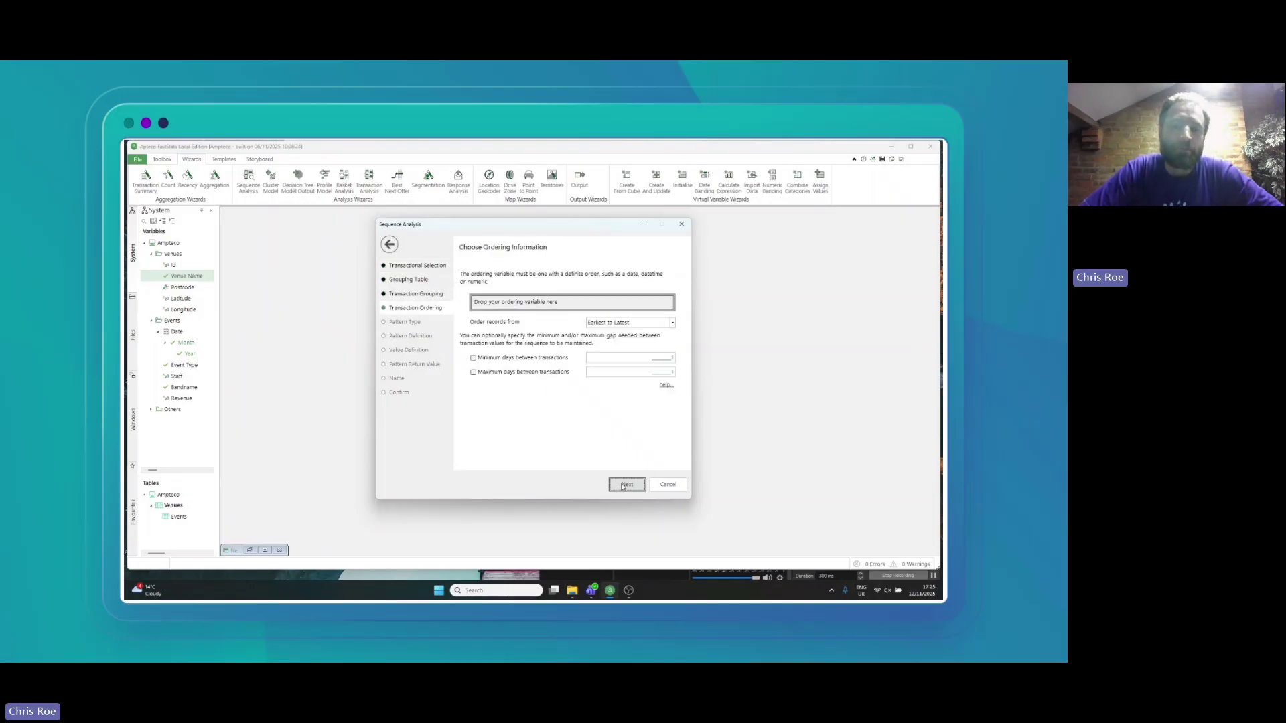
- Order the transactions by Date from earliest to latest and accept Selector Variable Only as the pattern type
drag(176, 331, 525, 302)
click(631, 485)
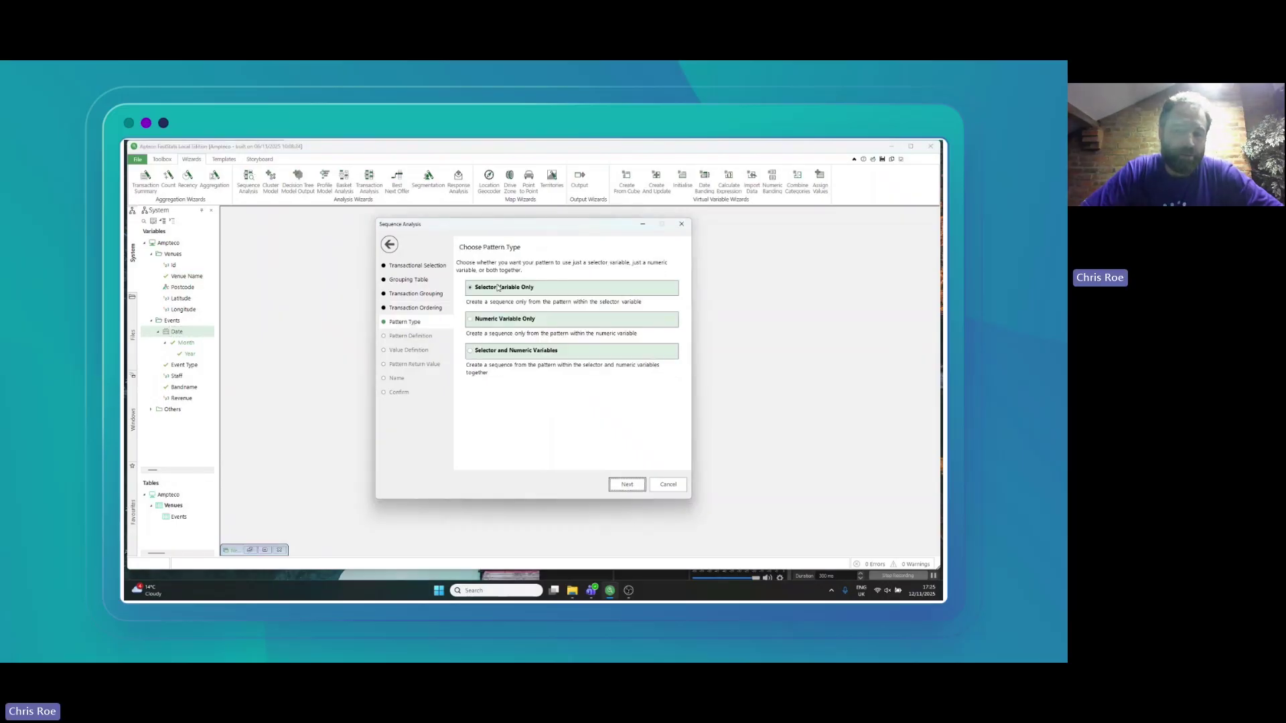
click(627, 484)
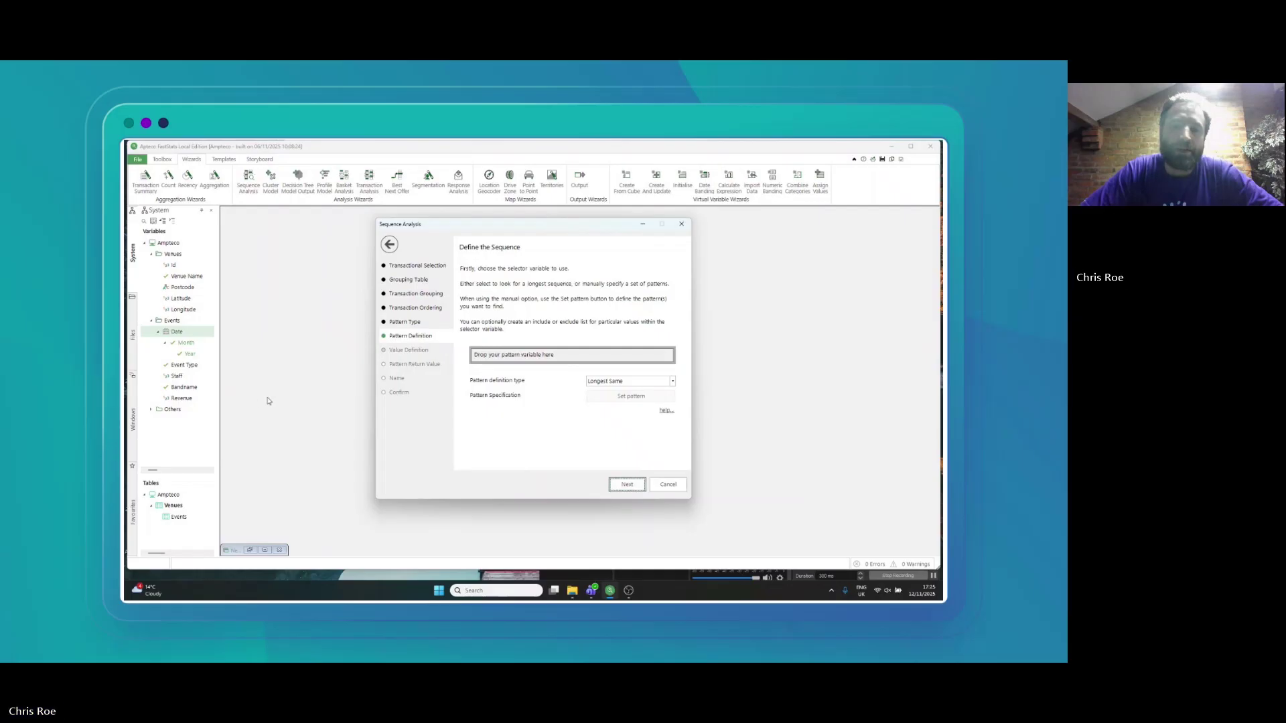
- Use Event Type as the pattern variable and set the pattern definition type to Manual
click(176, 365)
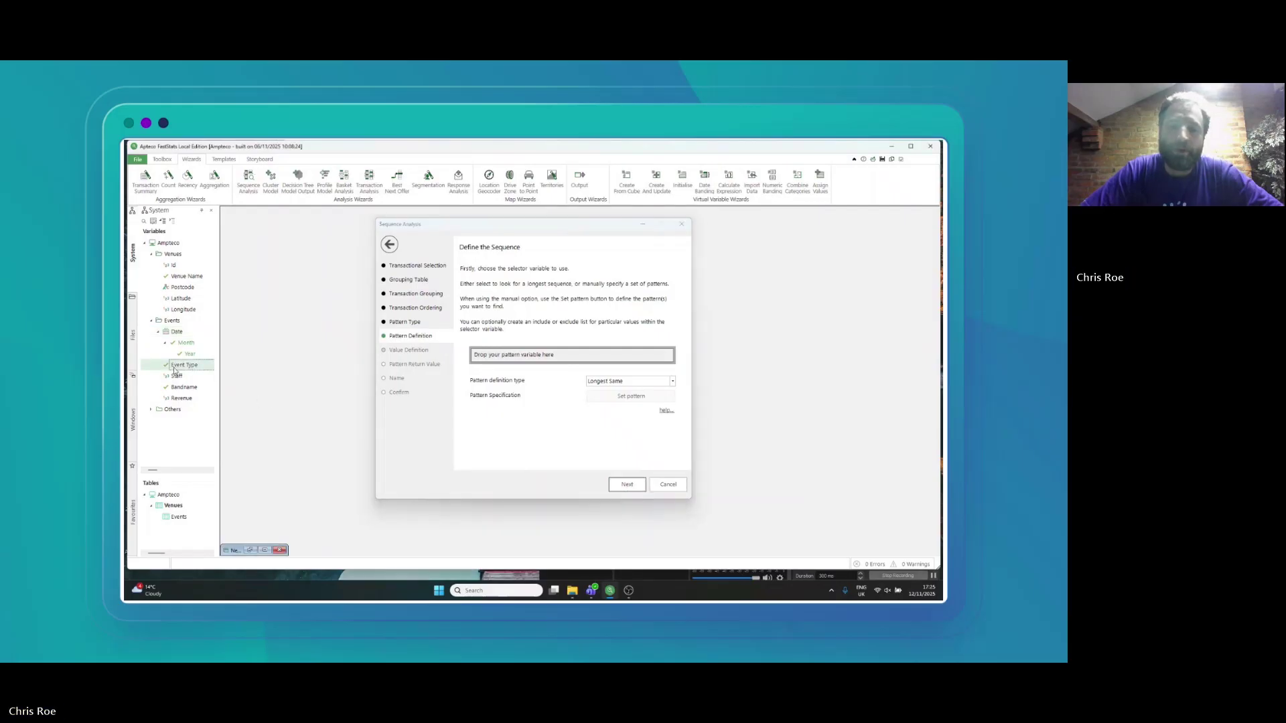
drag(175, 369, 488, 359)
click(609, 382)
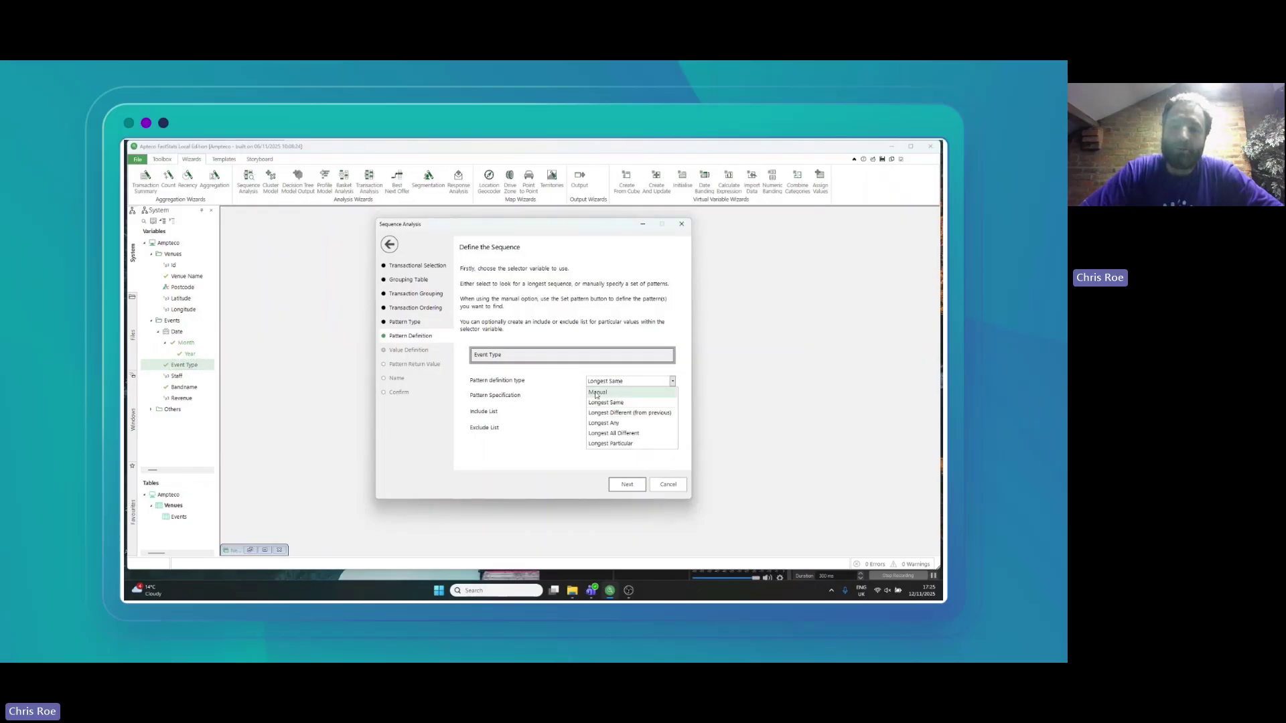
click(596, 393)
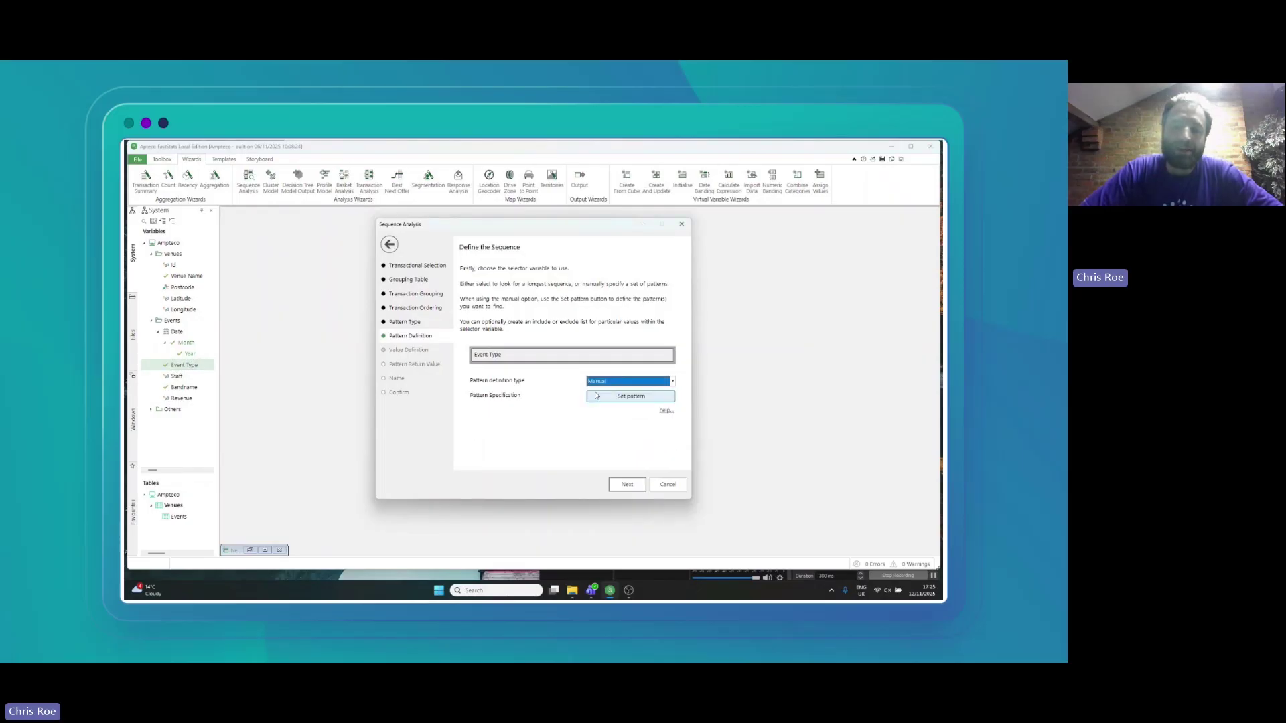
- Create a pattern named P1 for Event Type with Charity Concert as both Value 1 and Value 2
click(631, 398)
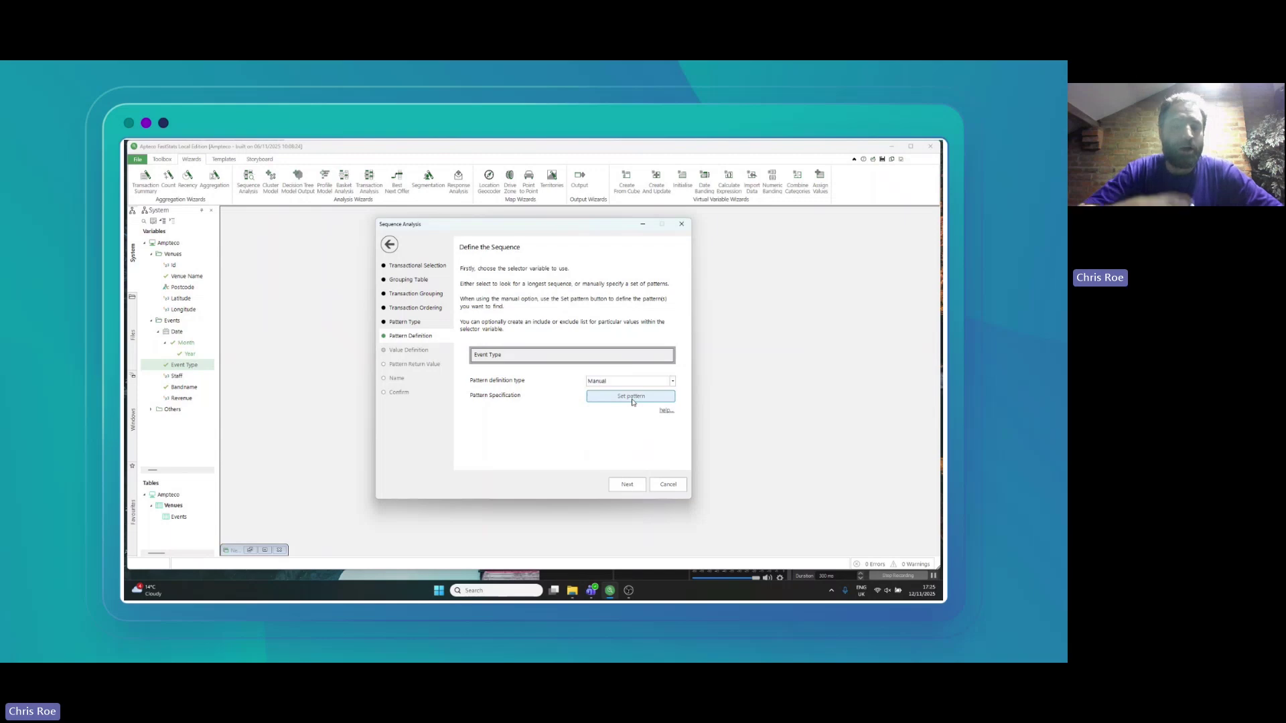
text(P)
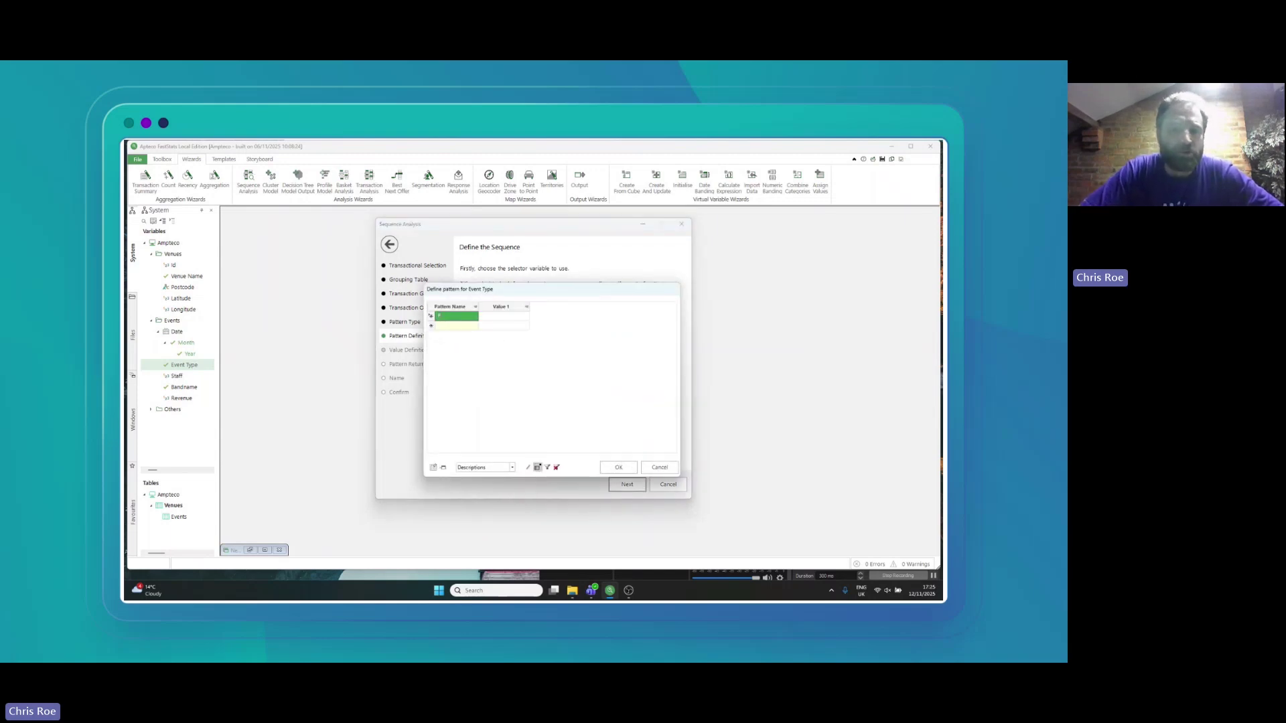
text(1)
key(Tab)
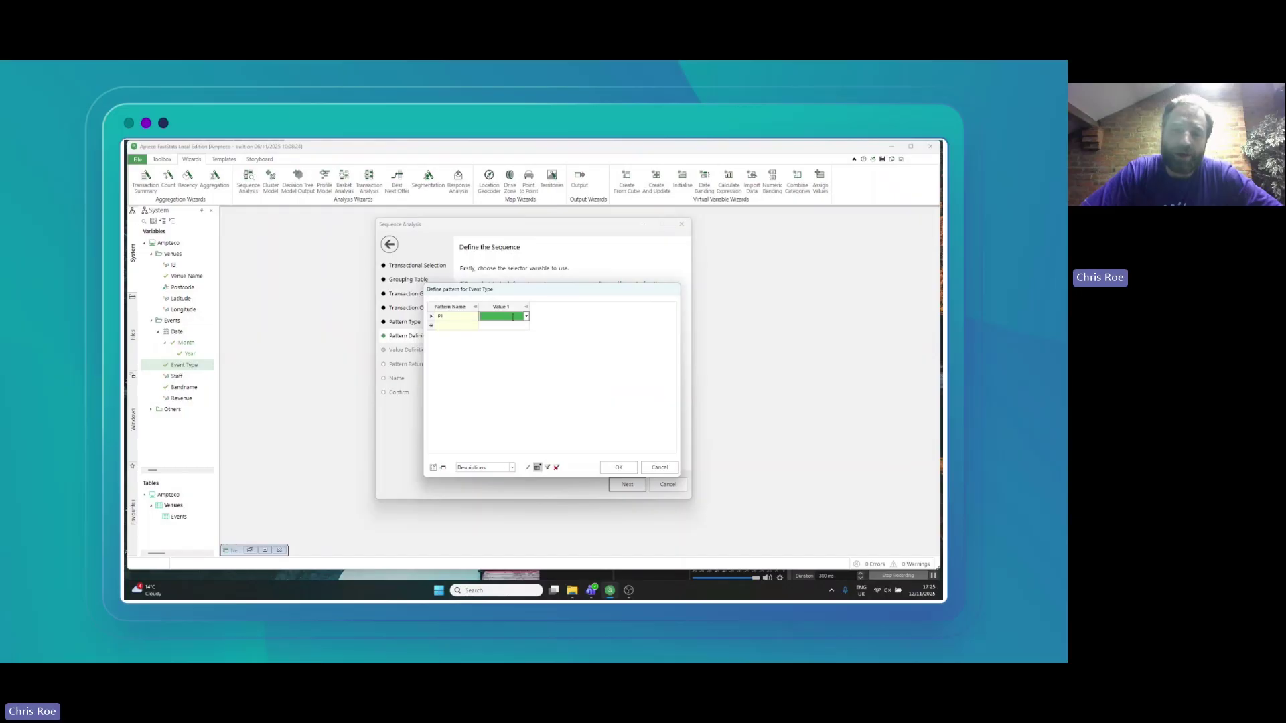
click(527, 316)
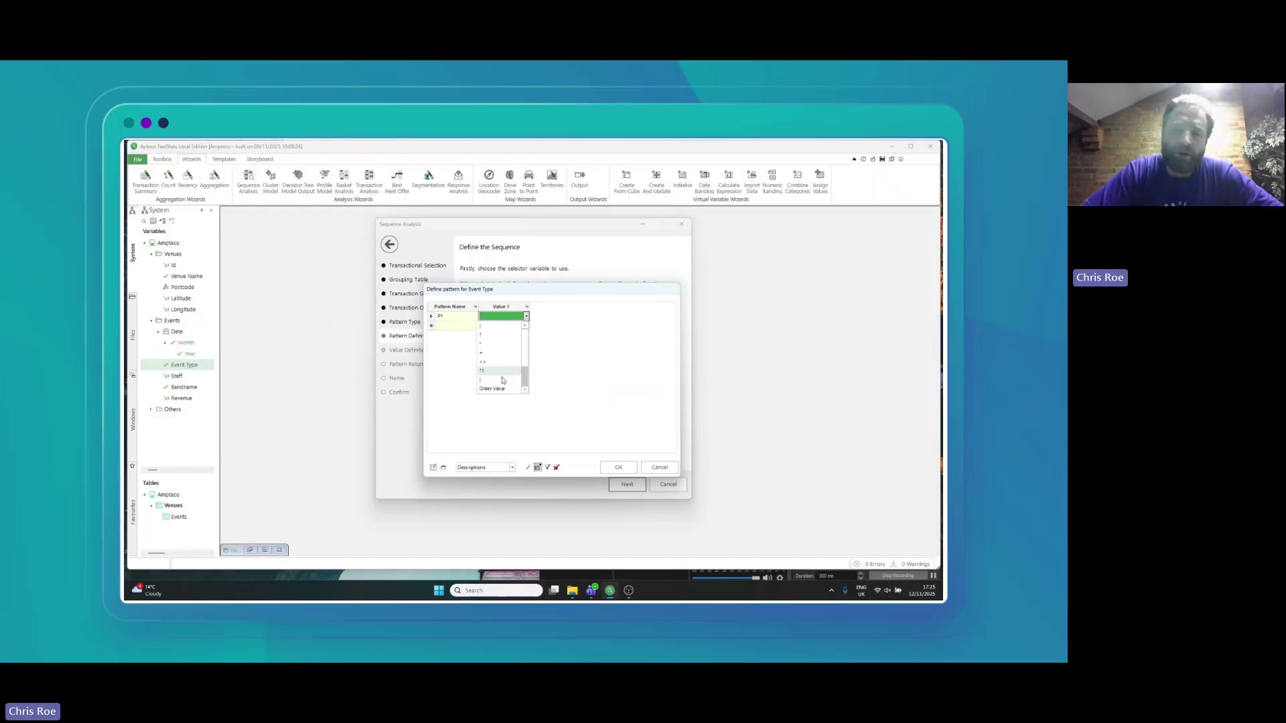
scroll(527, 357, down, 2)
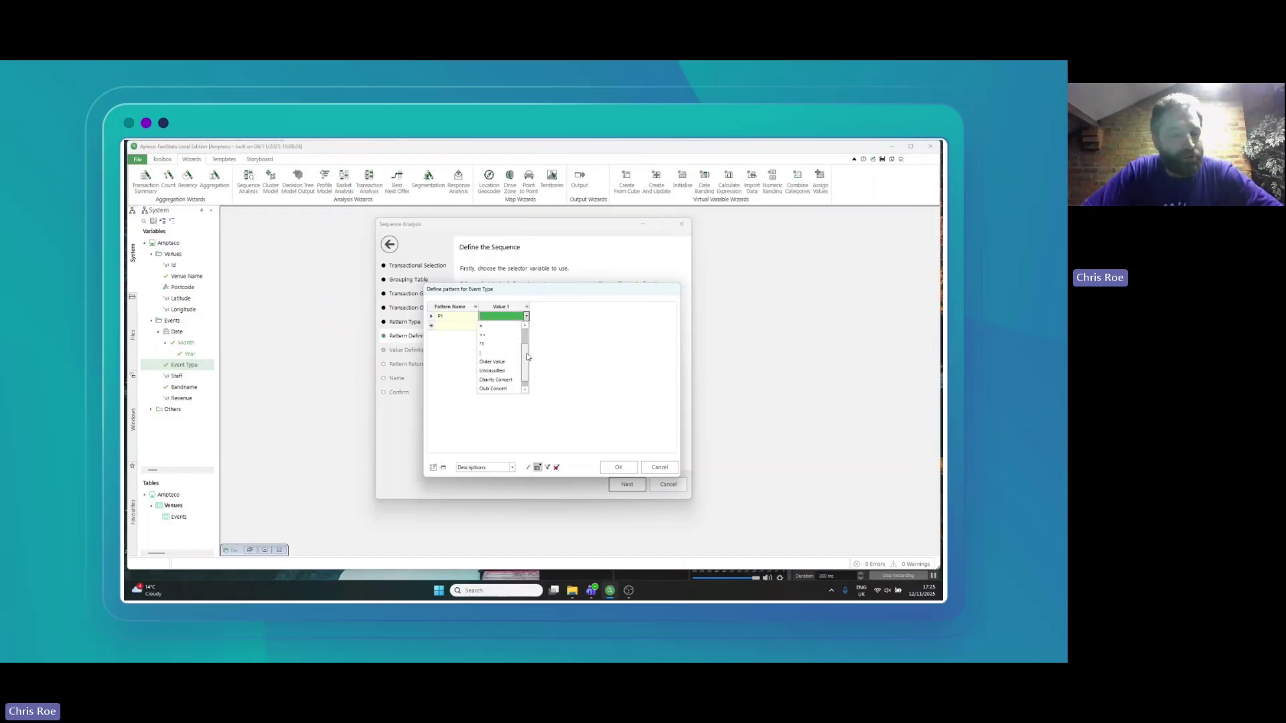
scroll(525, 361, down, 1)
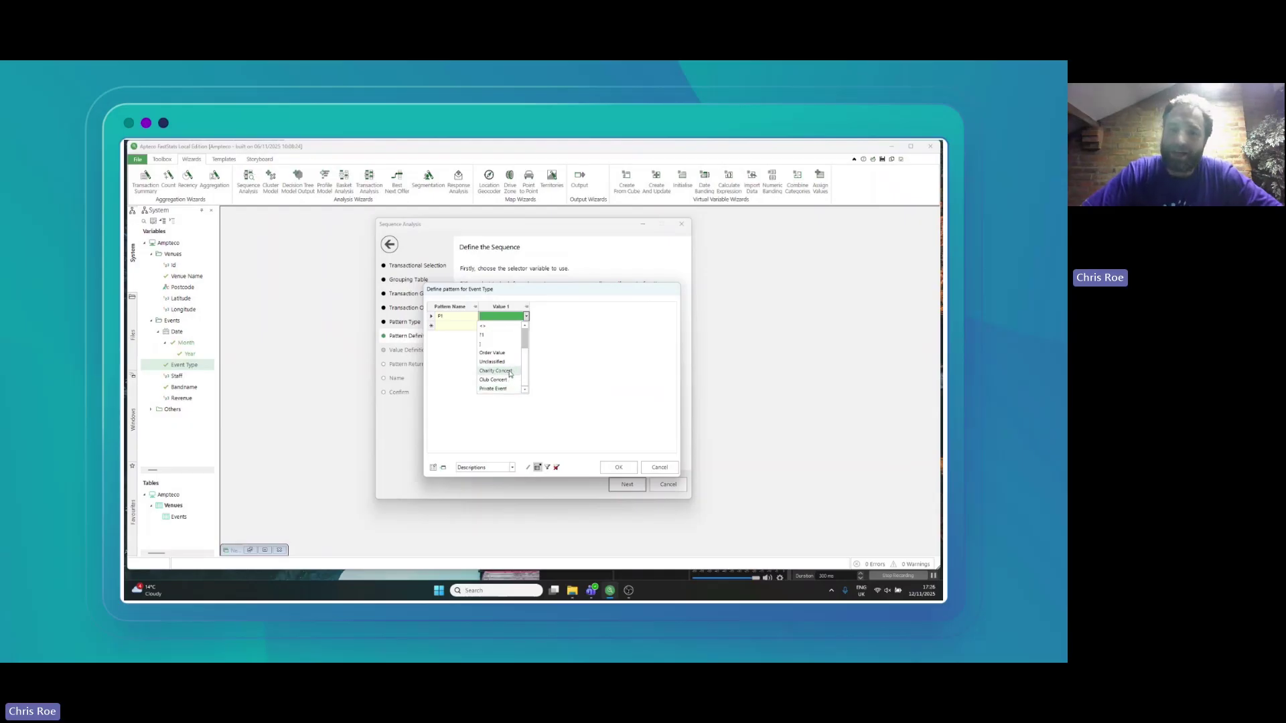
click(509, 372)
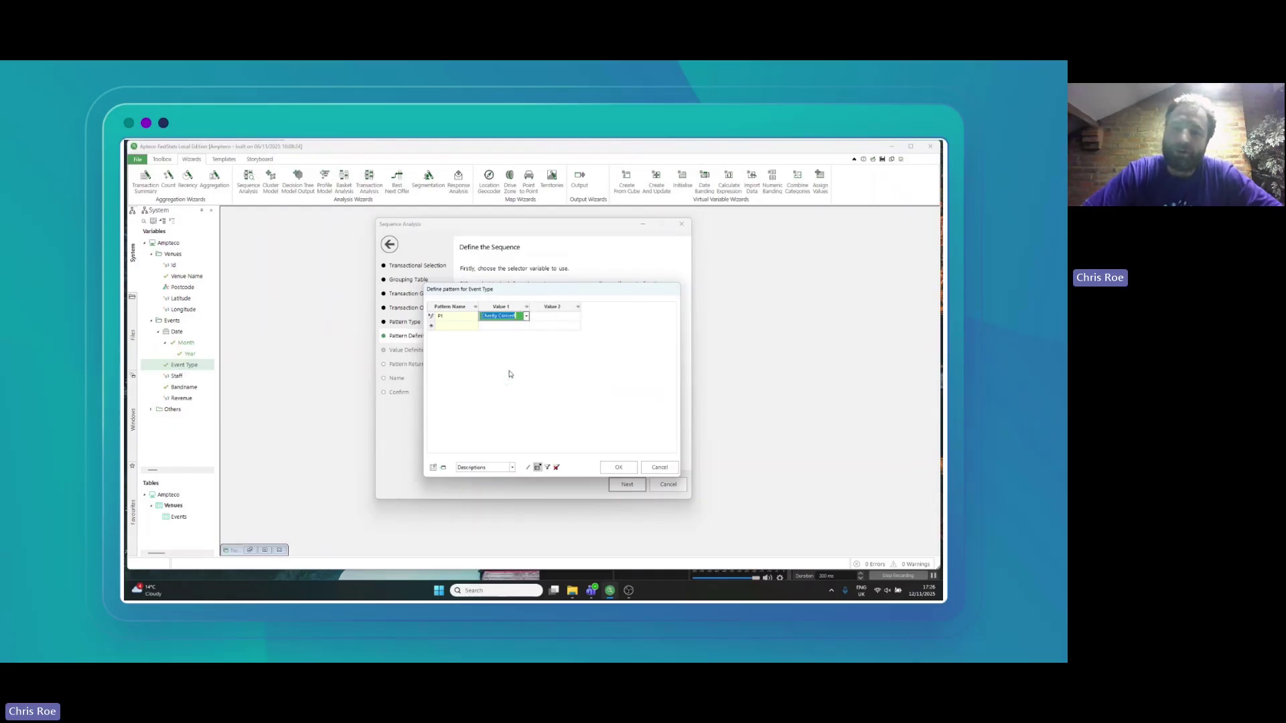
key(Tab)
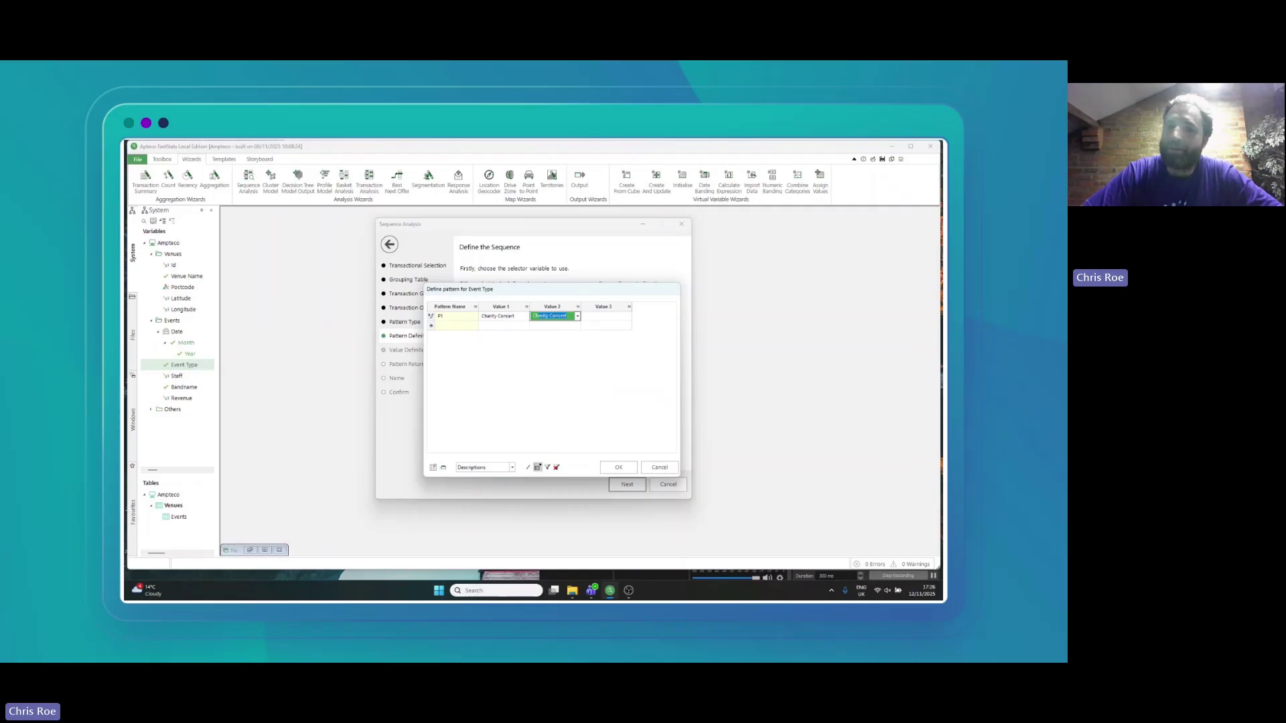
key(Tab)
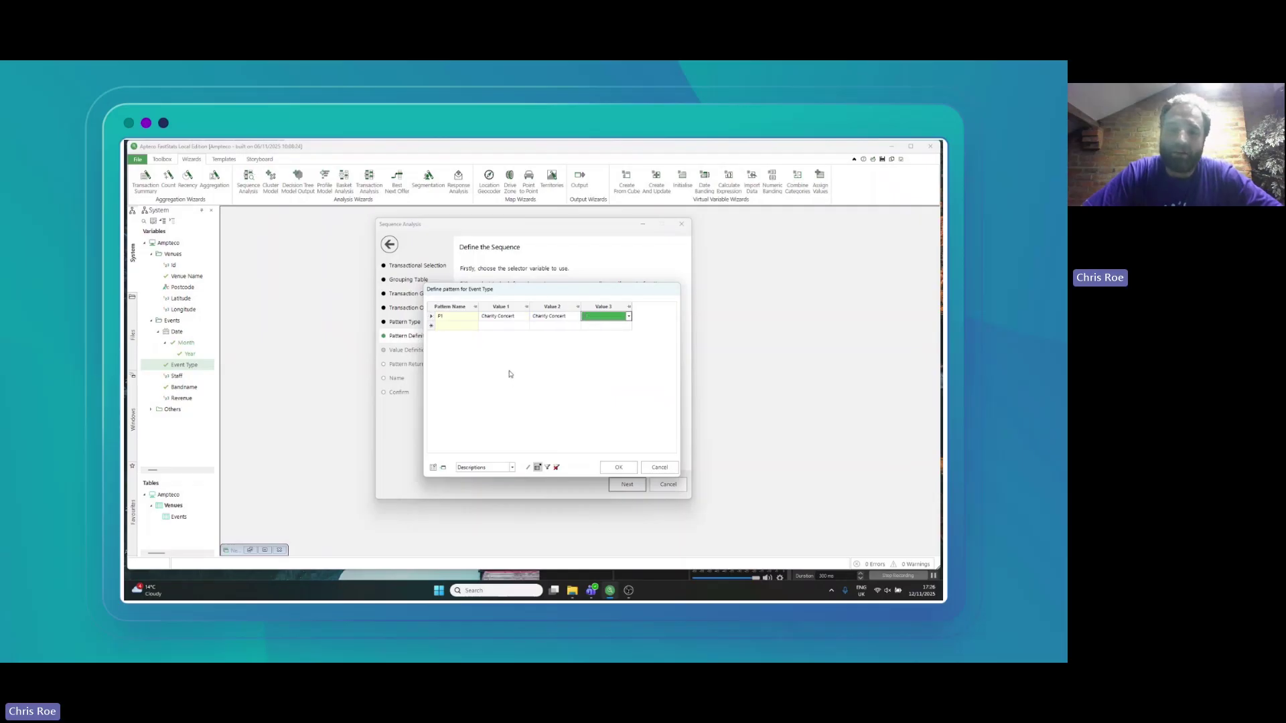
- Complete pattern P1 with Private Event as Values 3 and 4 and Club Concert as Values 5 and 6, and accept it
text(p)
key(Tab)
key(Tab)
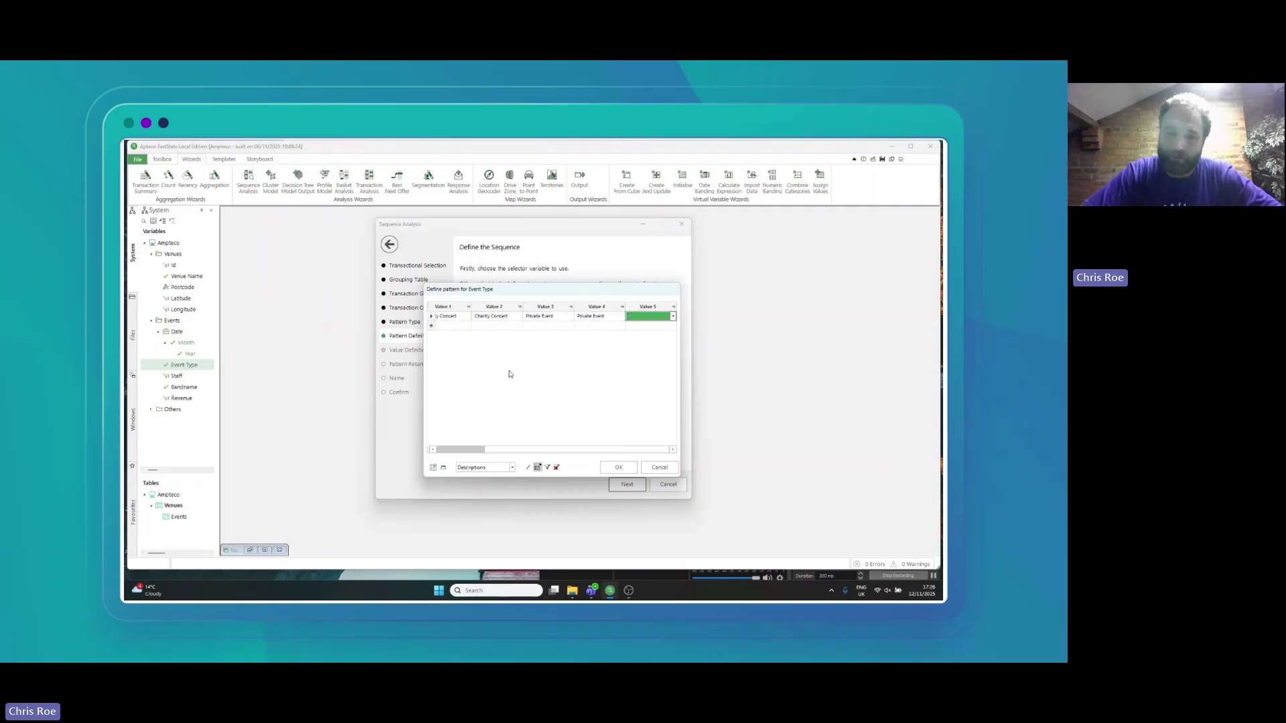
text(cl)
key(Tab)
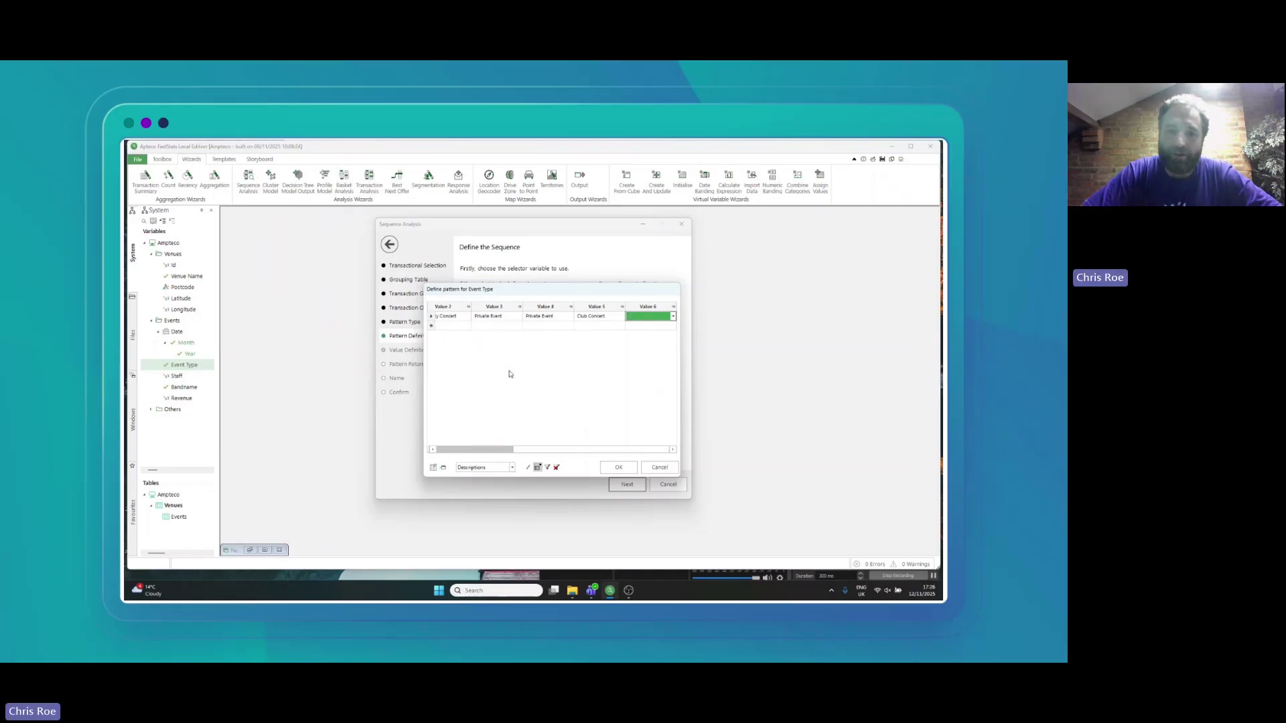
text(cl)
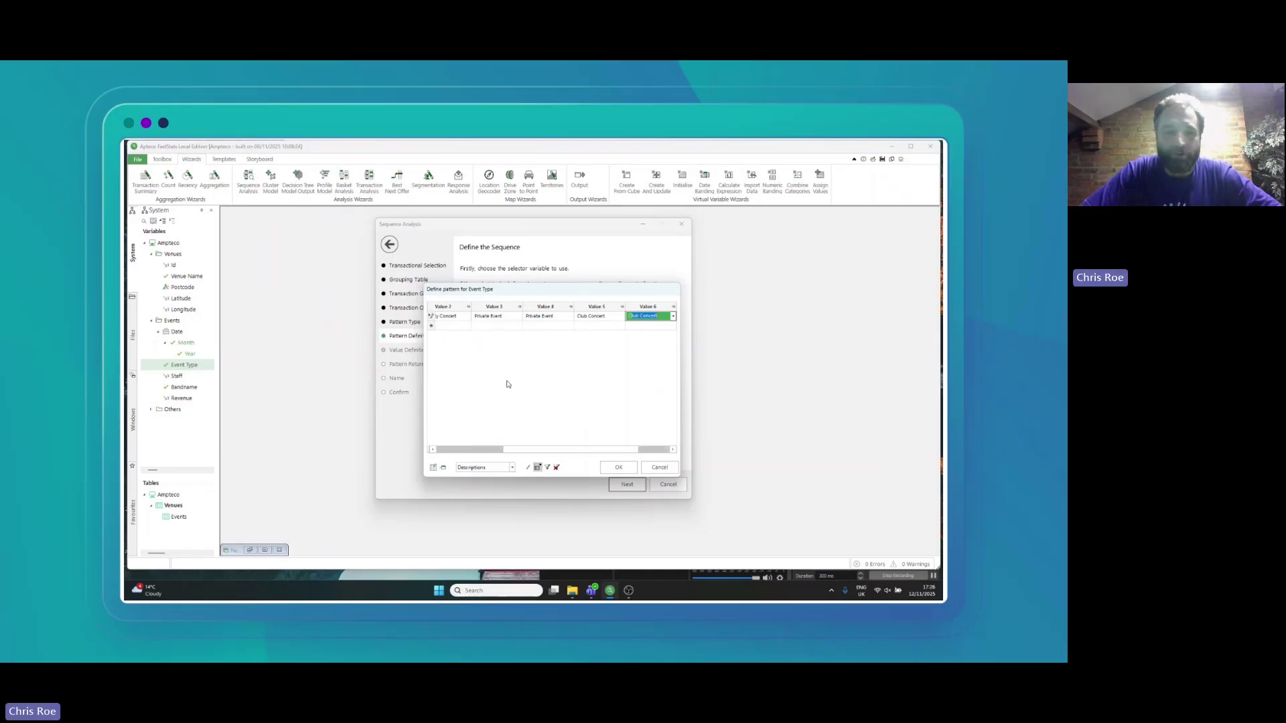
click(618, 467)
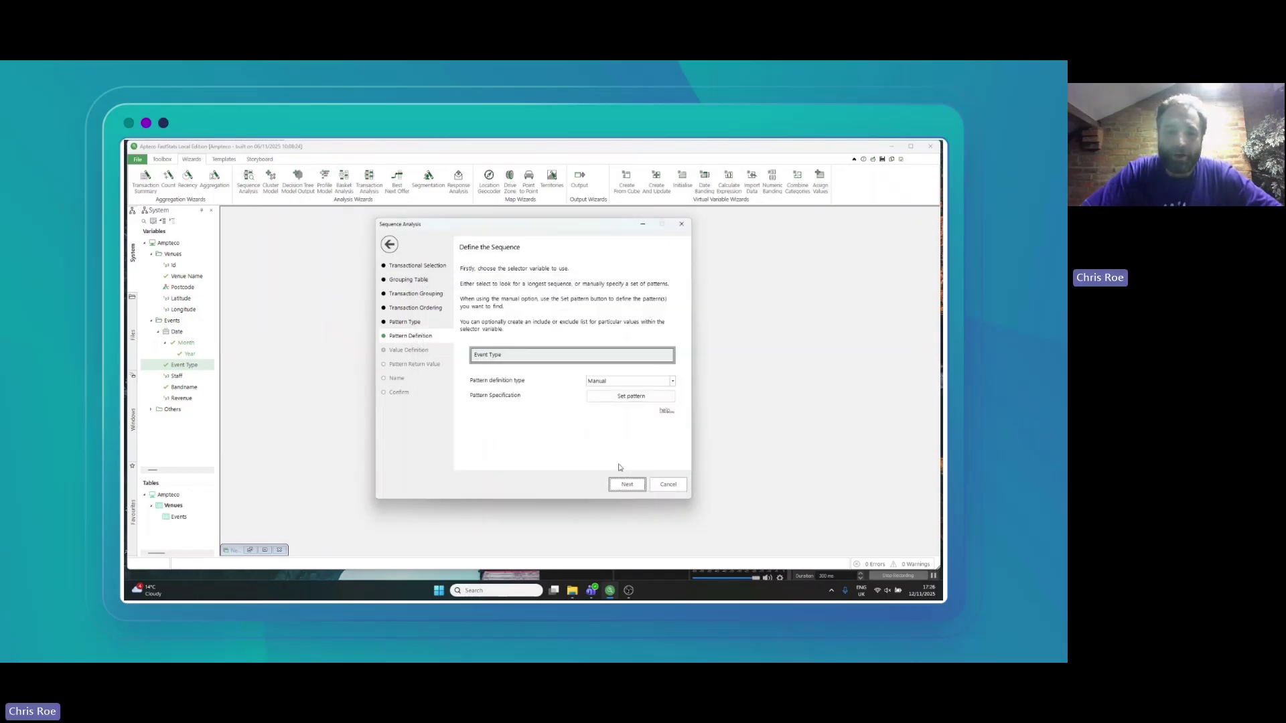
- Proceed to the return information and select the Last matching pattern by start date
click(627, 485)
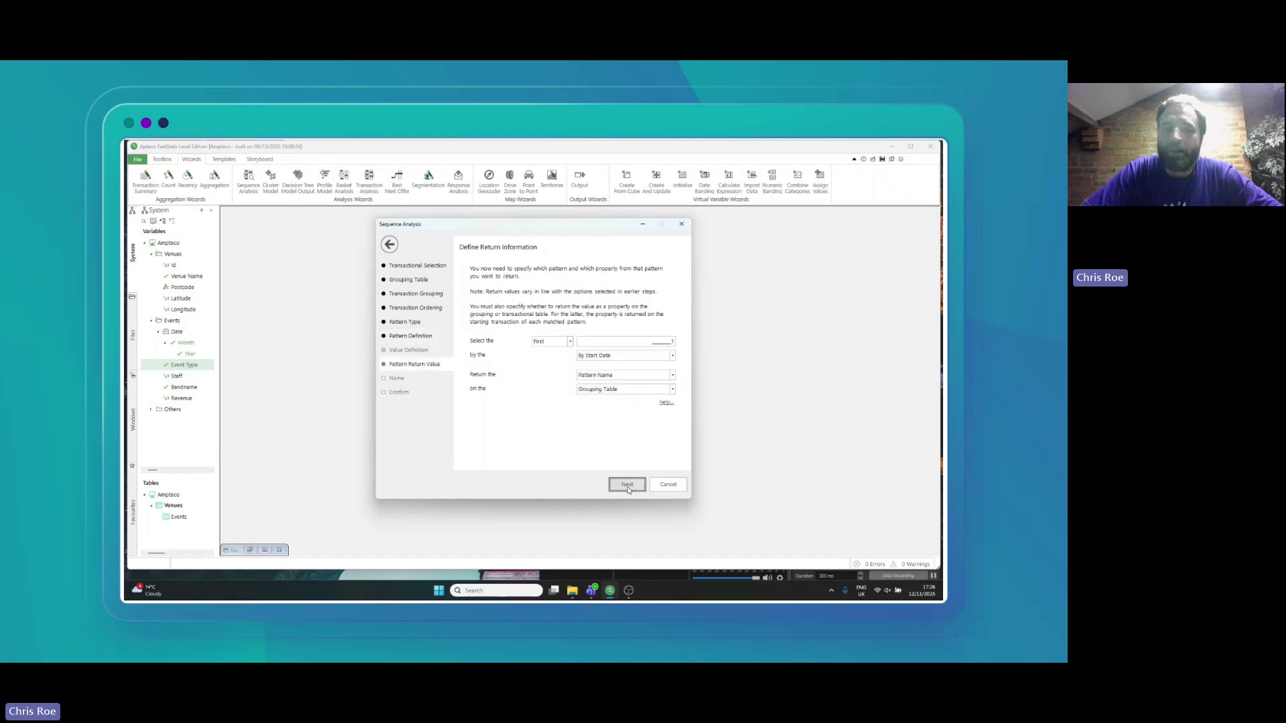
click(570, 341)
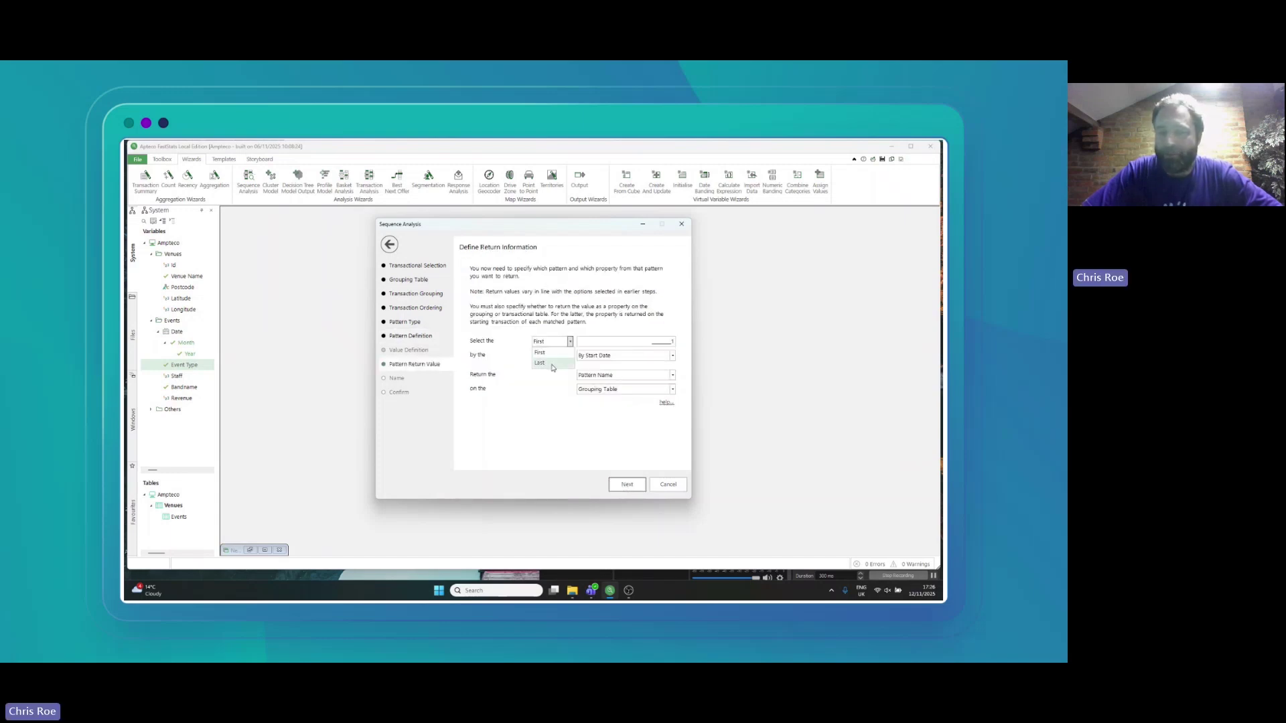
click(552, 364)
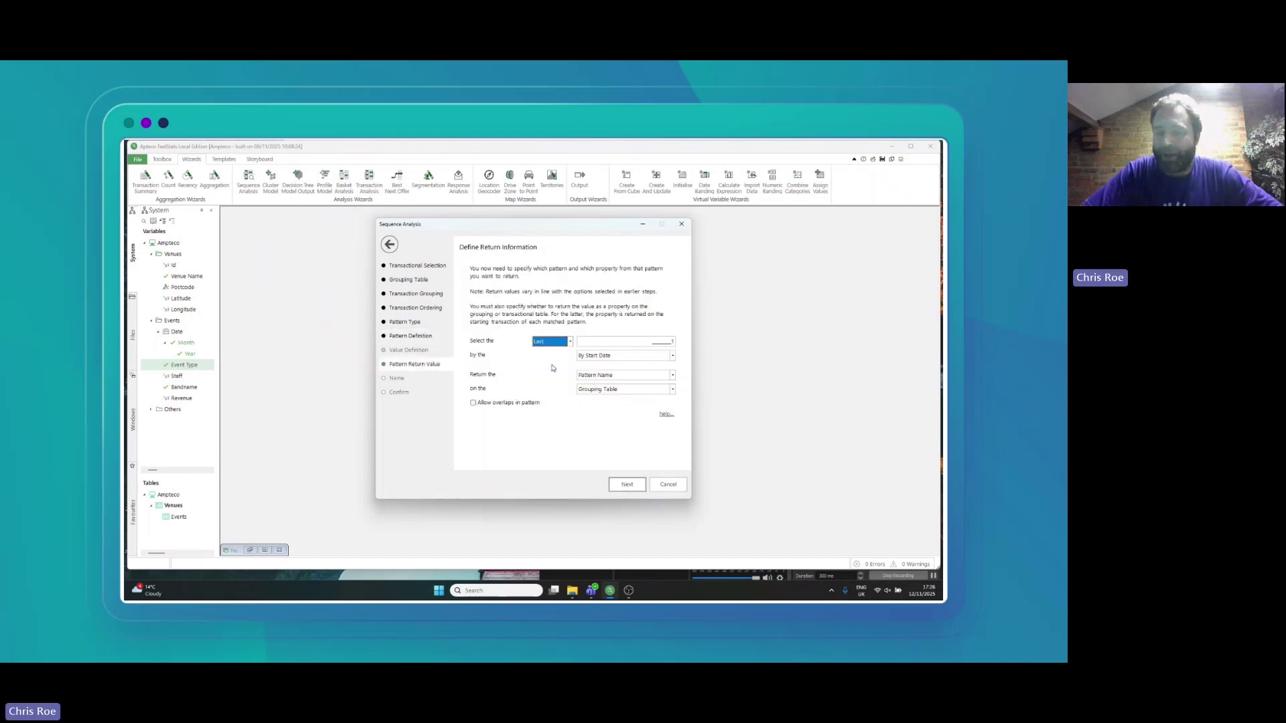
- Return the End Order Value on the Grouping Table, name the sequence analysis EndDate and create it
click(623, 375)
scroll(669, 429, down, 2)
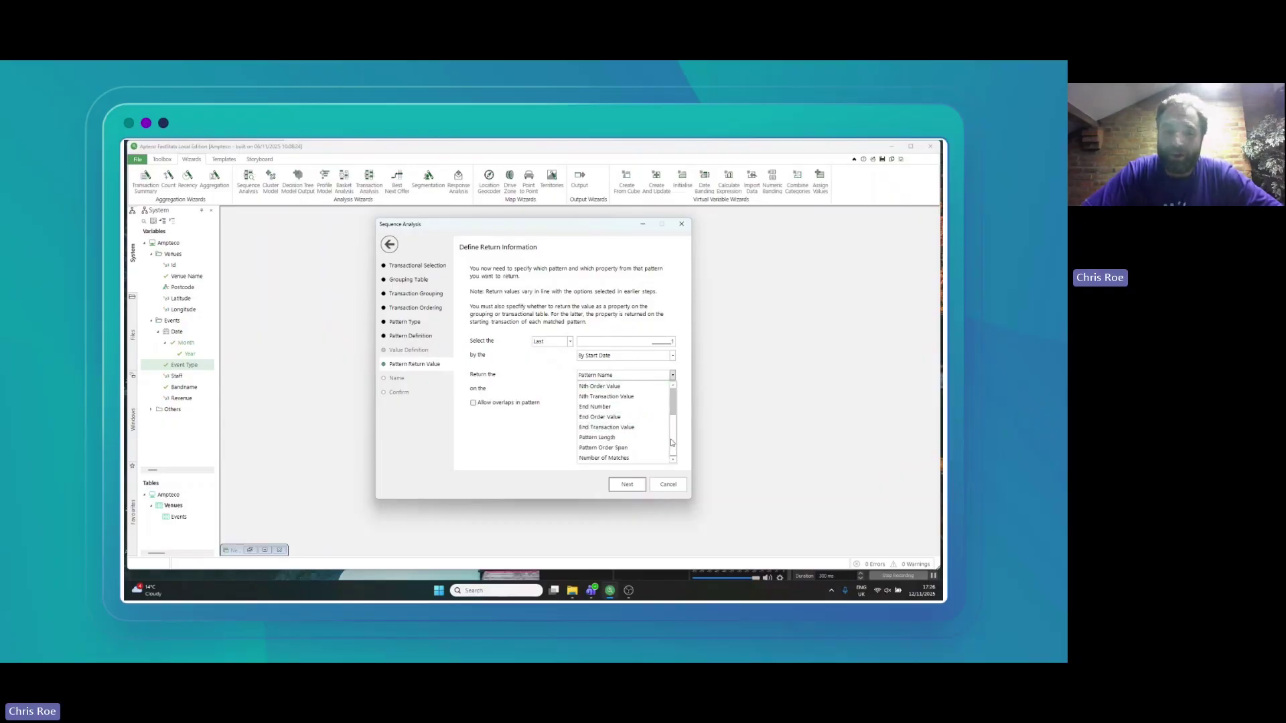
click(618, 421)
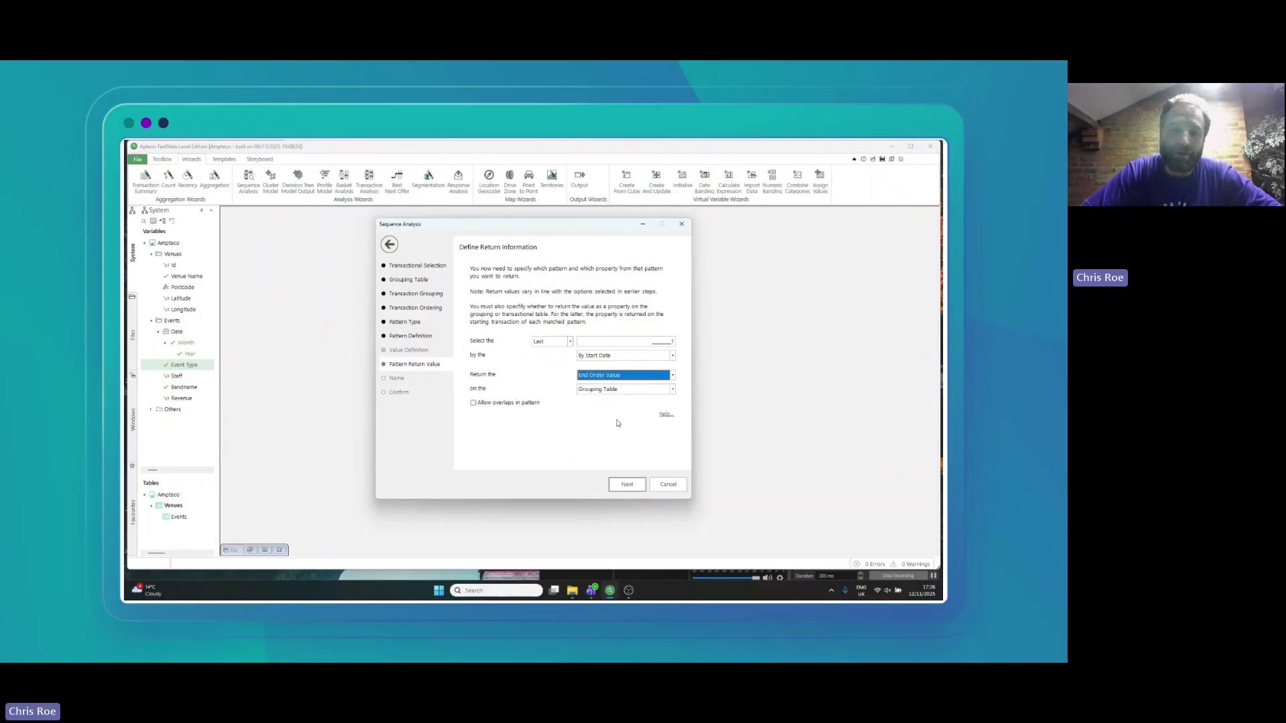
click(627, 485)
text(Last Event)
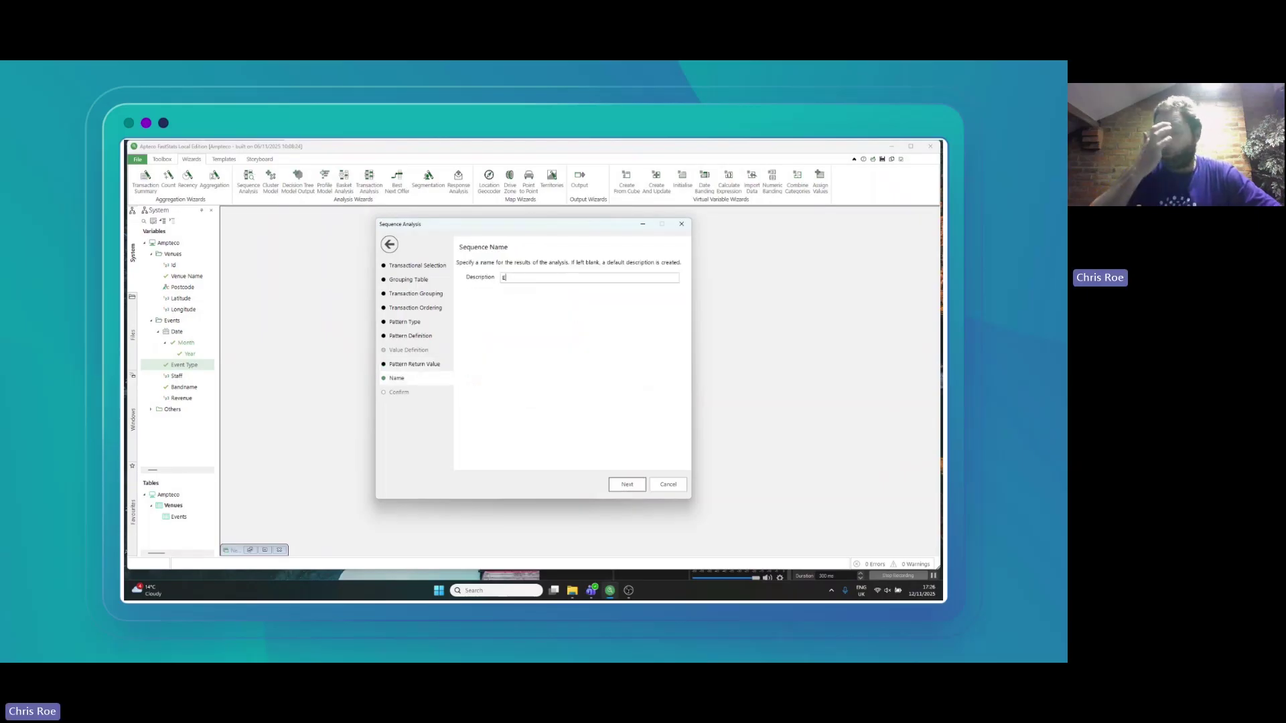
key(Return)
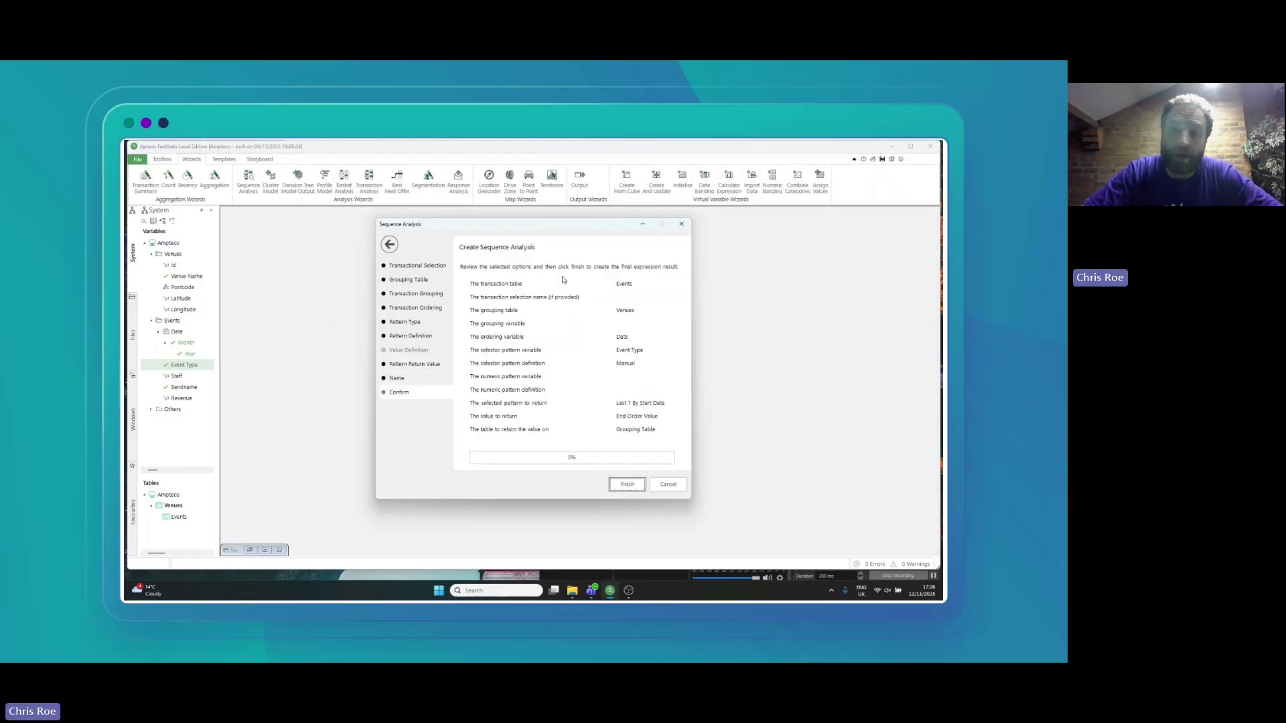
key(Return)
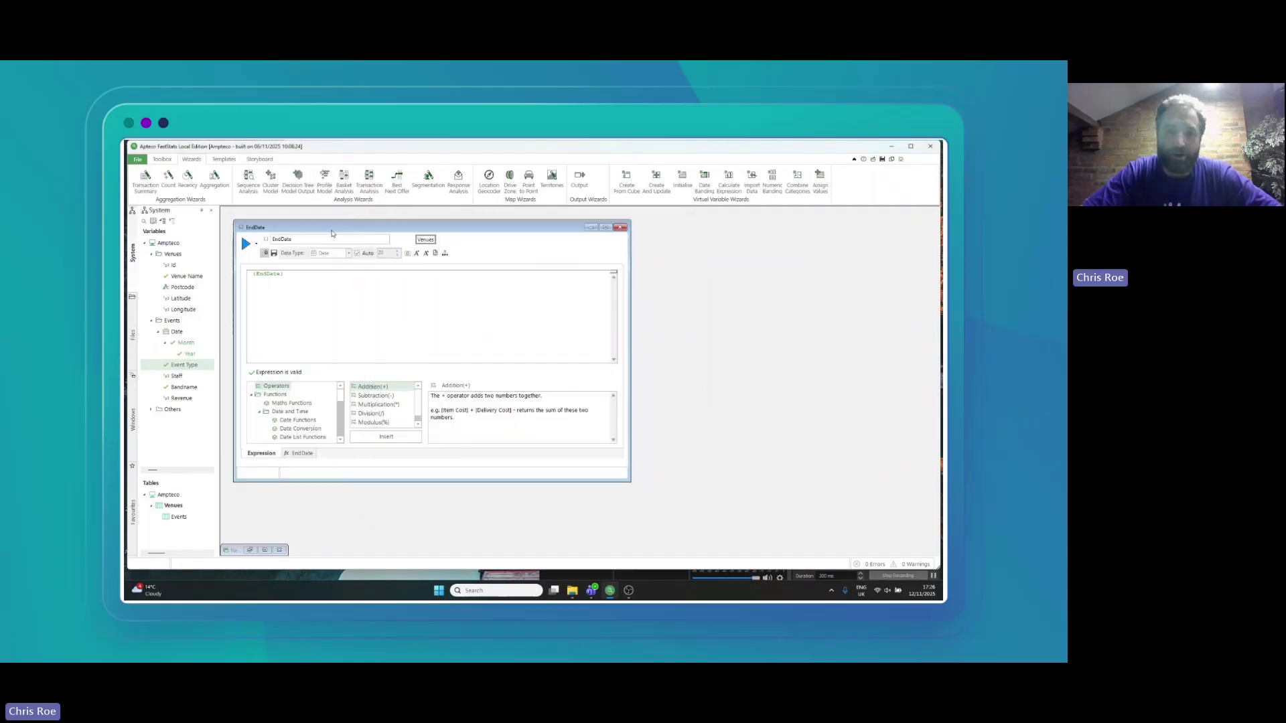
- Move the EndDate expression window aside and review its pattern match settings down to the transaction filter
drag(340, 233, 648, 230)
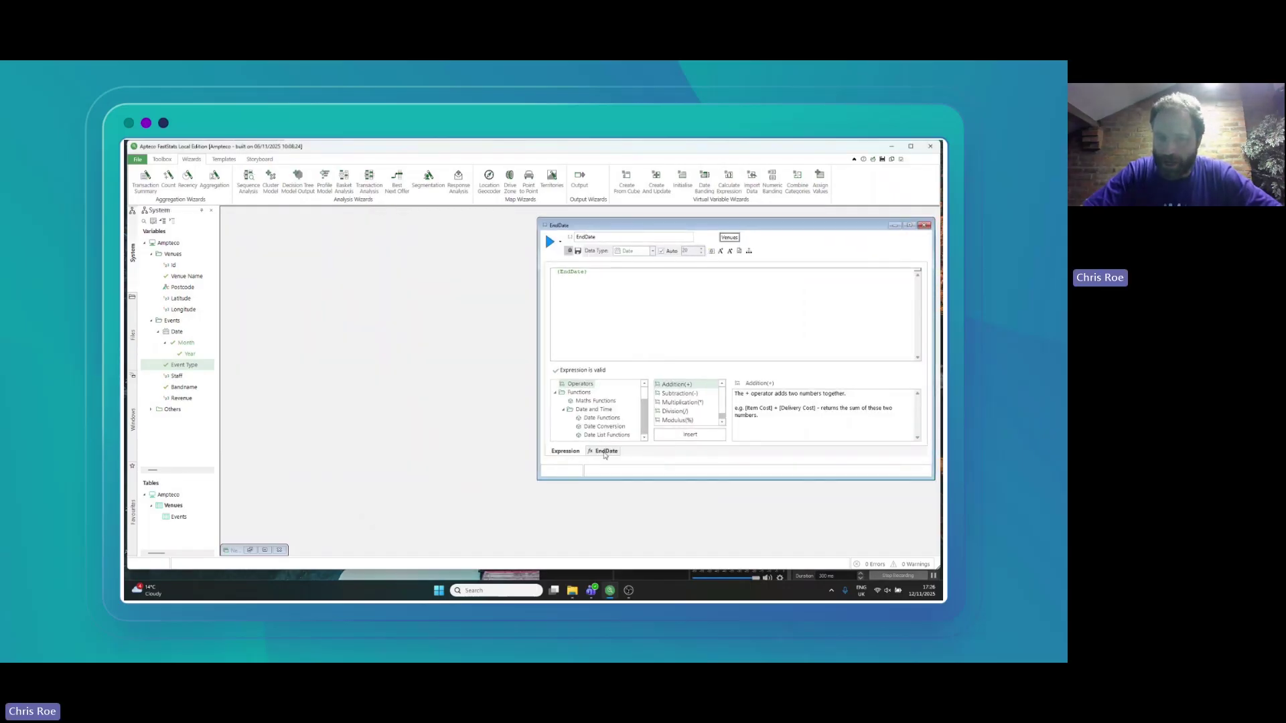
click(604, 452)
drag(916, 353, 917, 432)
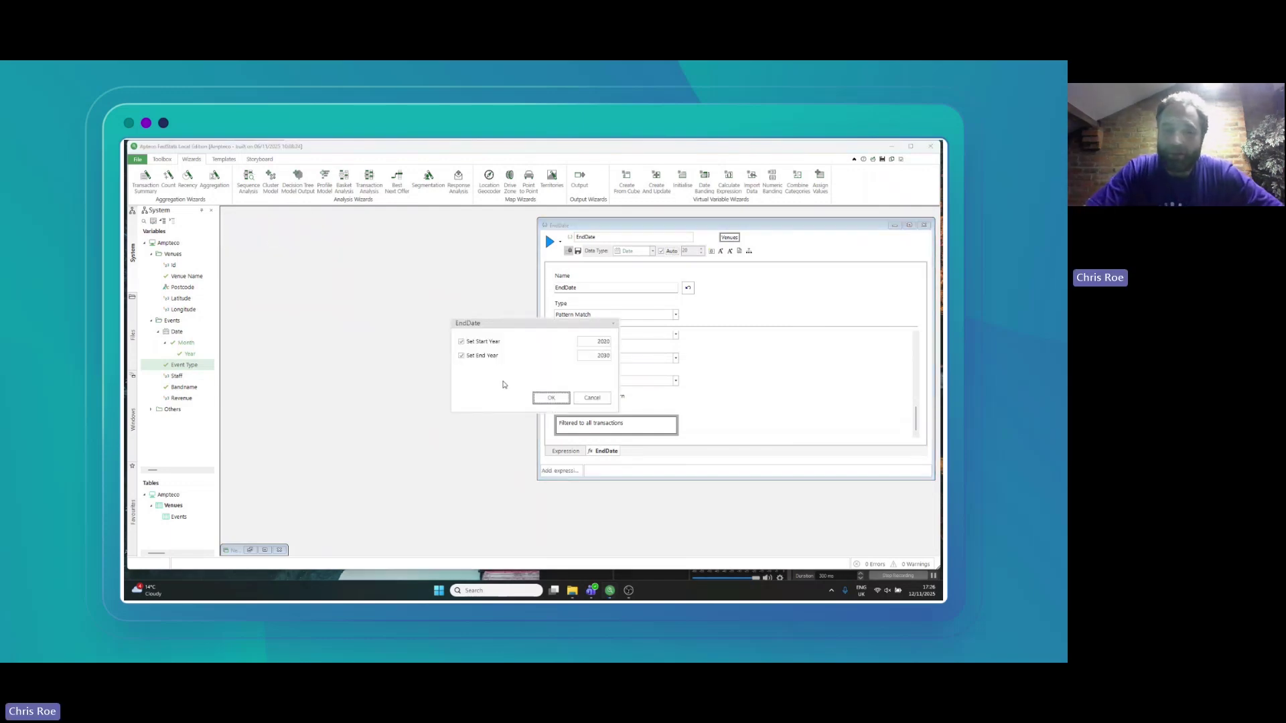
- Build a new venue selection on EndDate with start year 2000, using The Last Year as its date type
click(600, 344)
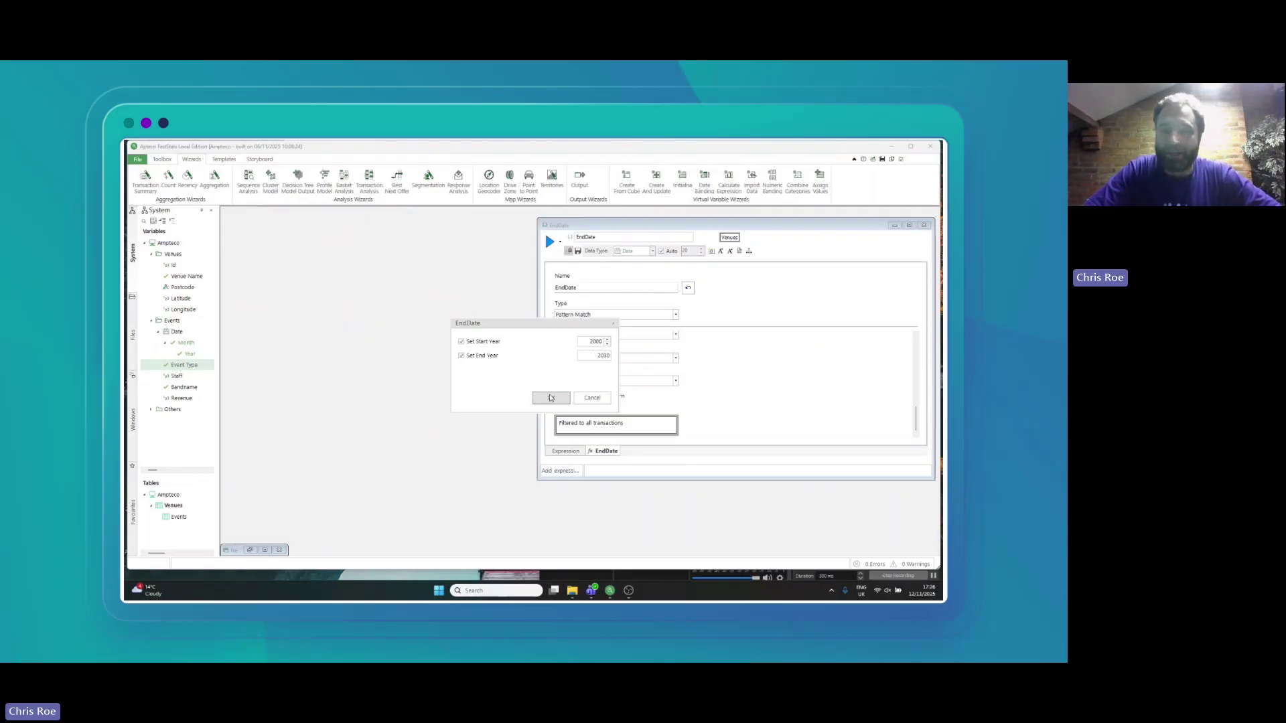
click(549, 398)
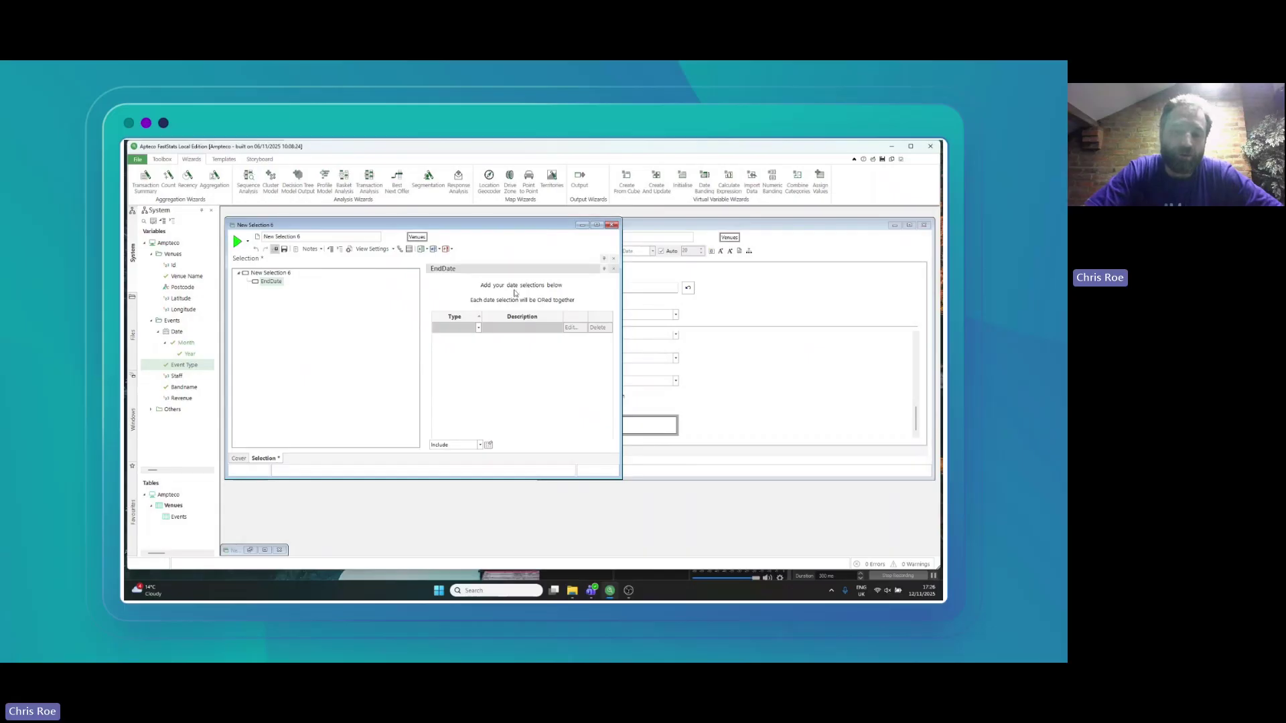
click(478, 328)
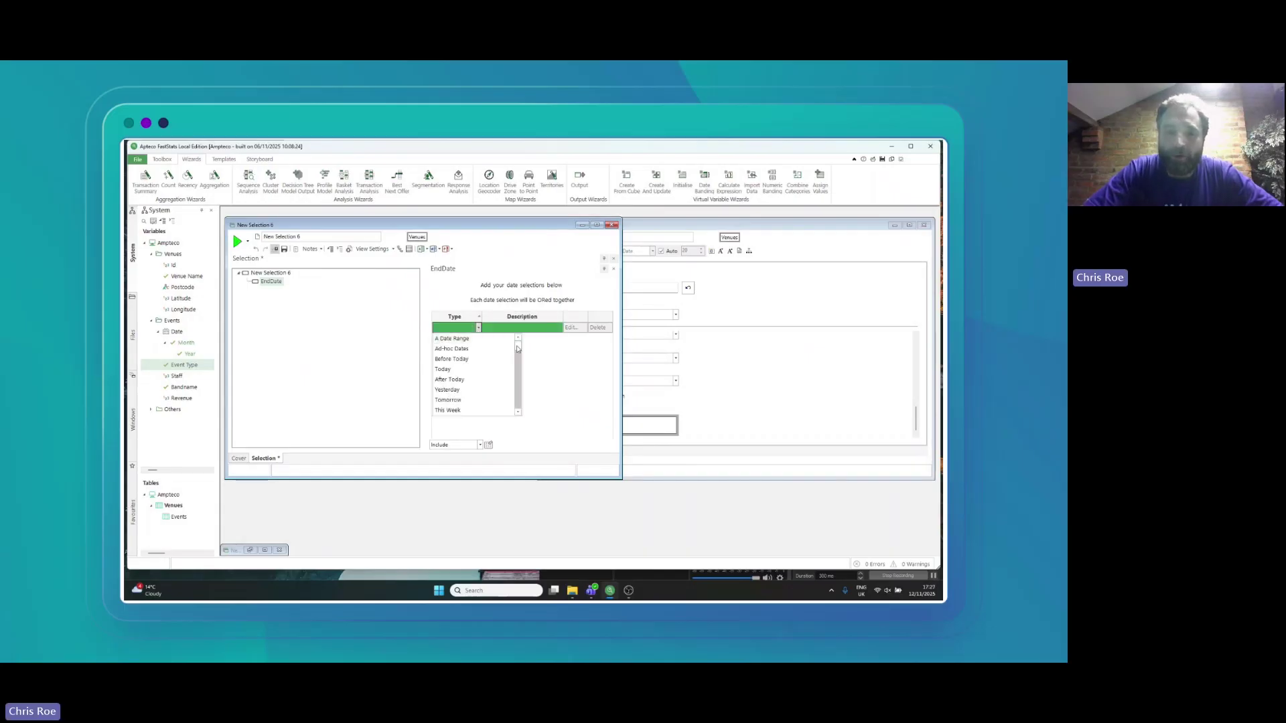
drag(517, 349, 517, 388)
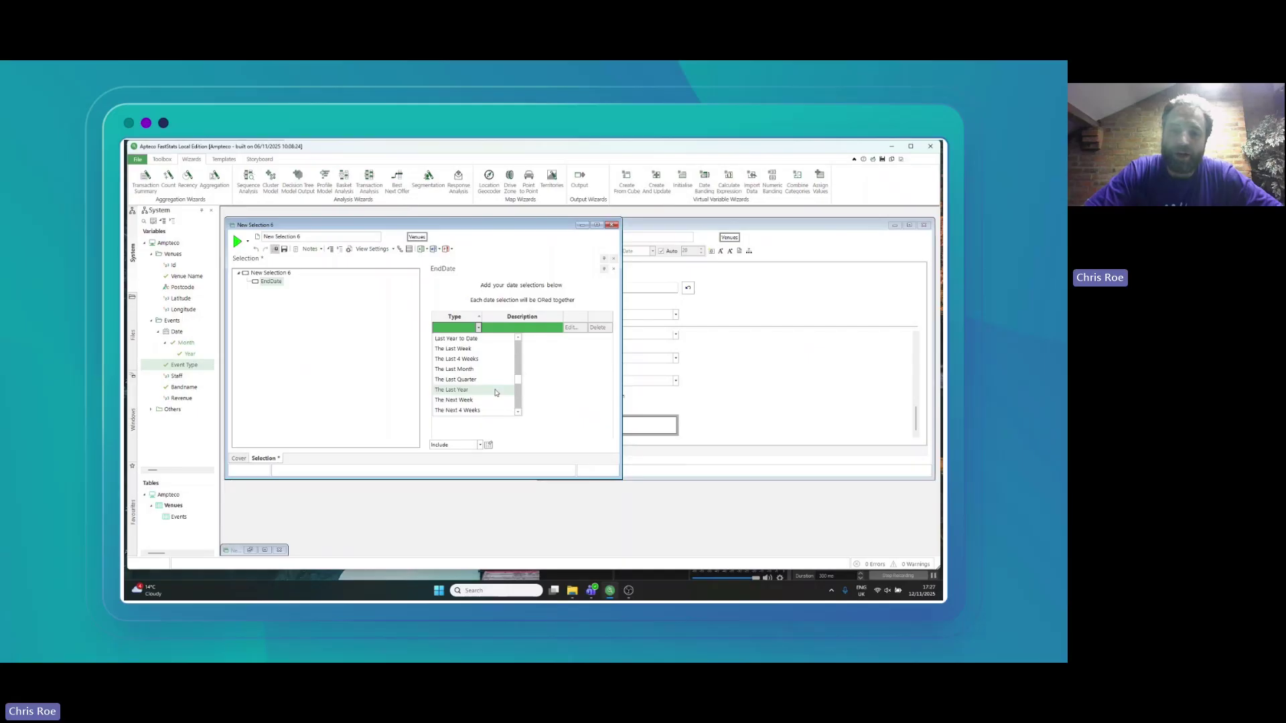
click(496, 390)
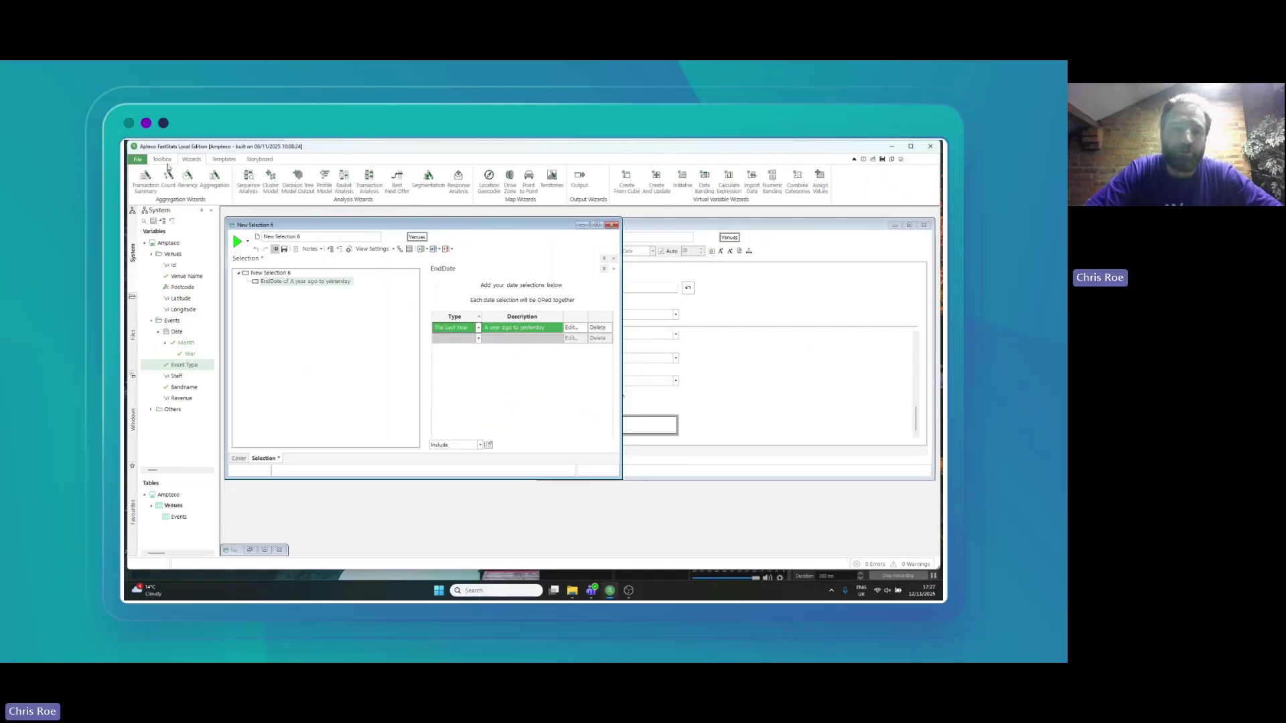
- Add a data grid with Venue Name and EndDate columns to the new venue selection and run it
click(162, 159)
click(285, 189)
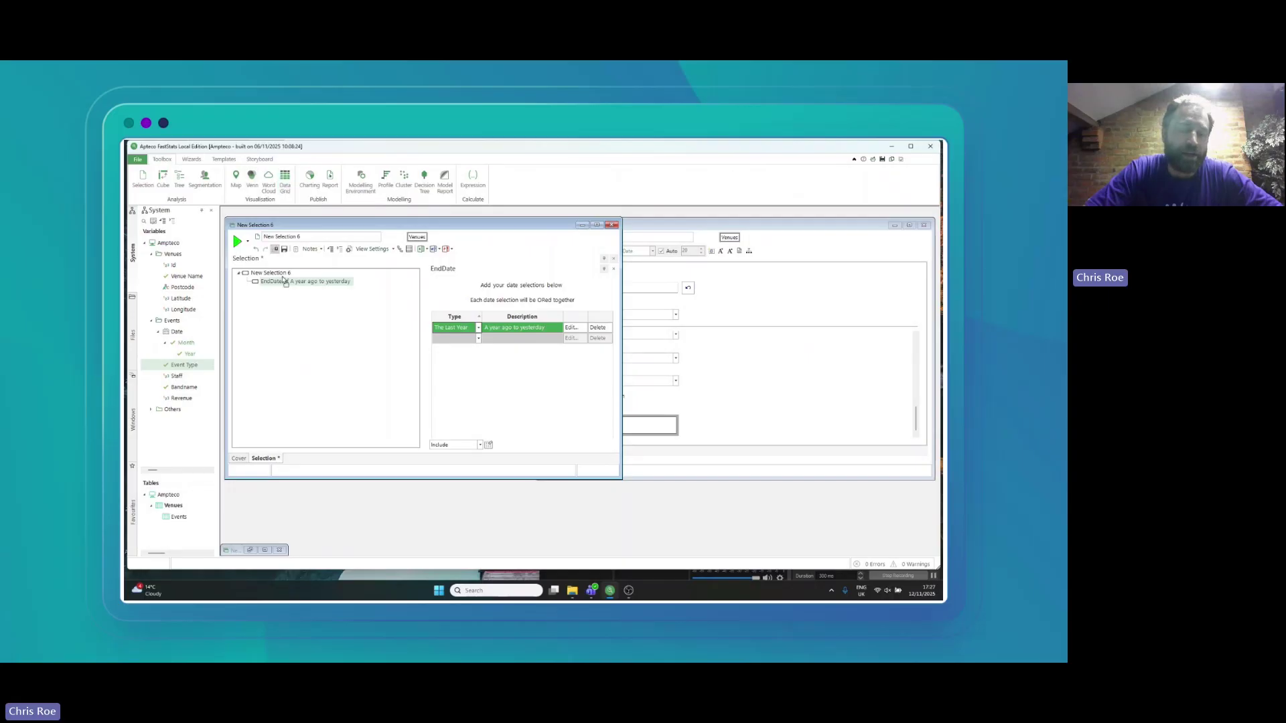
drag(199, 279, 302, 344)
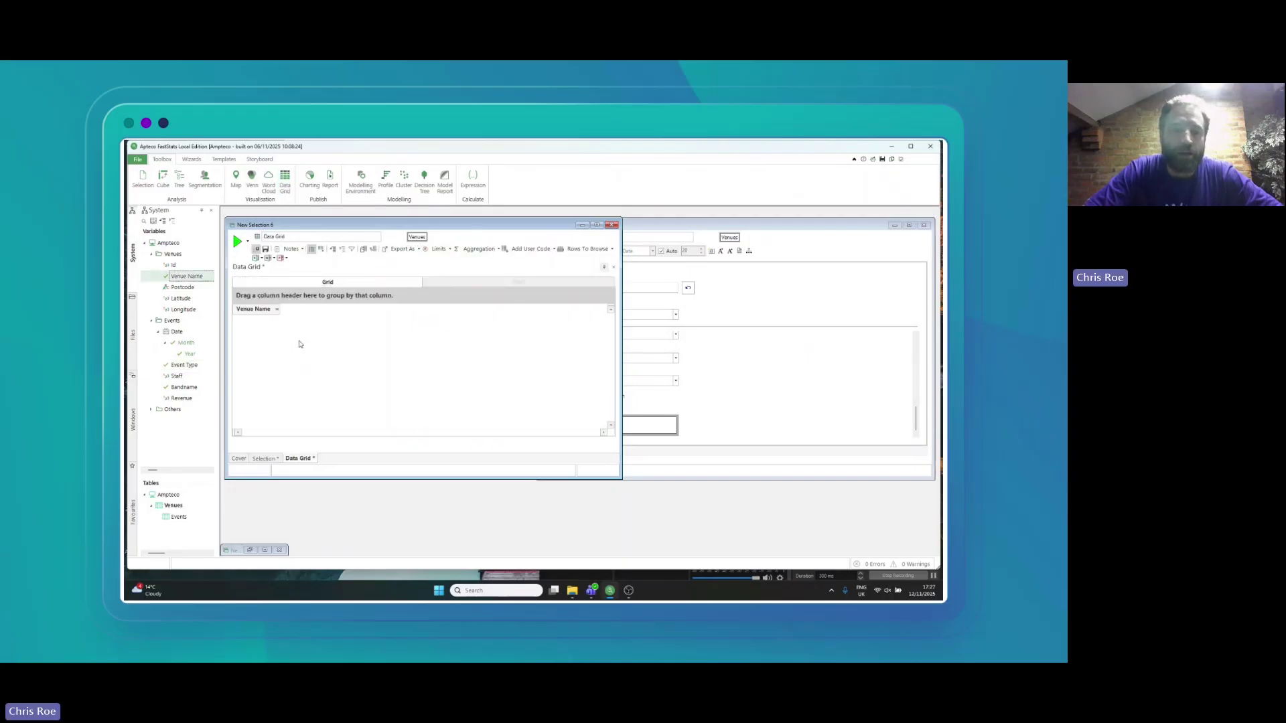
click(723, 327)
drag(569, 237, 416, 342)
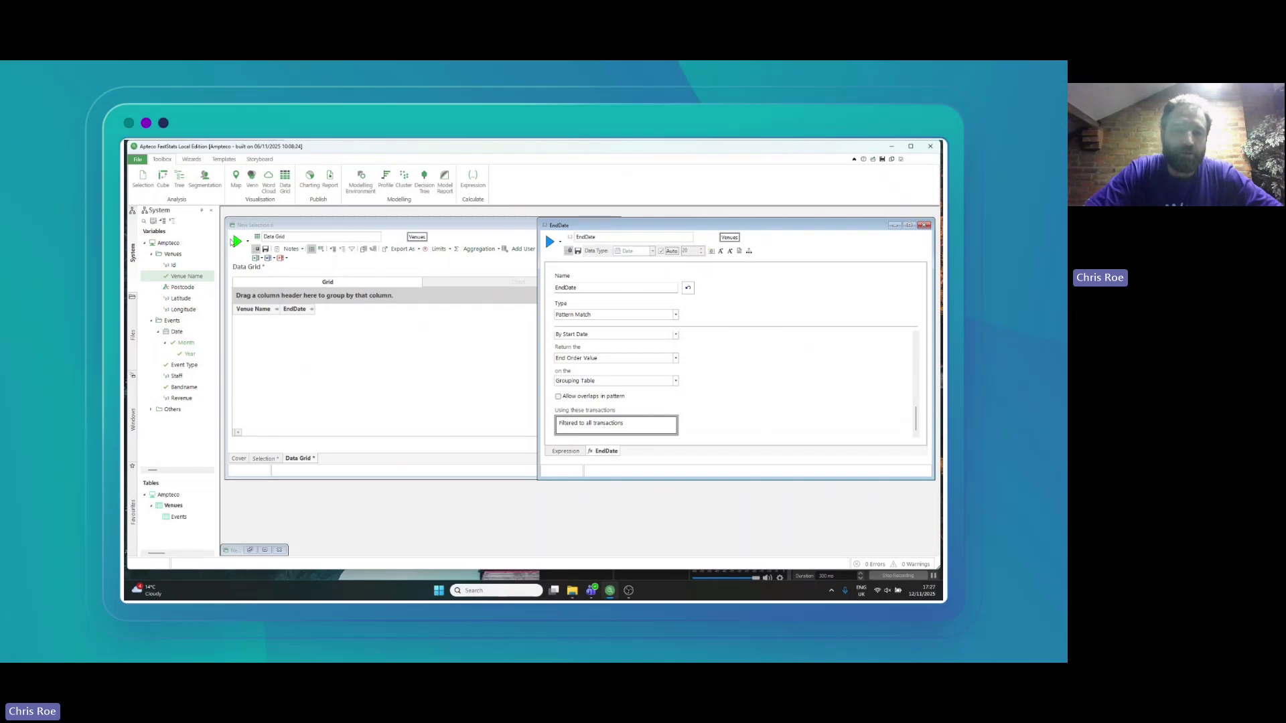
click(237, 241)
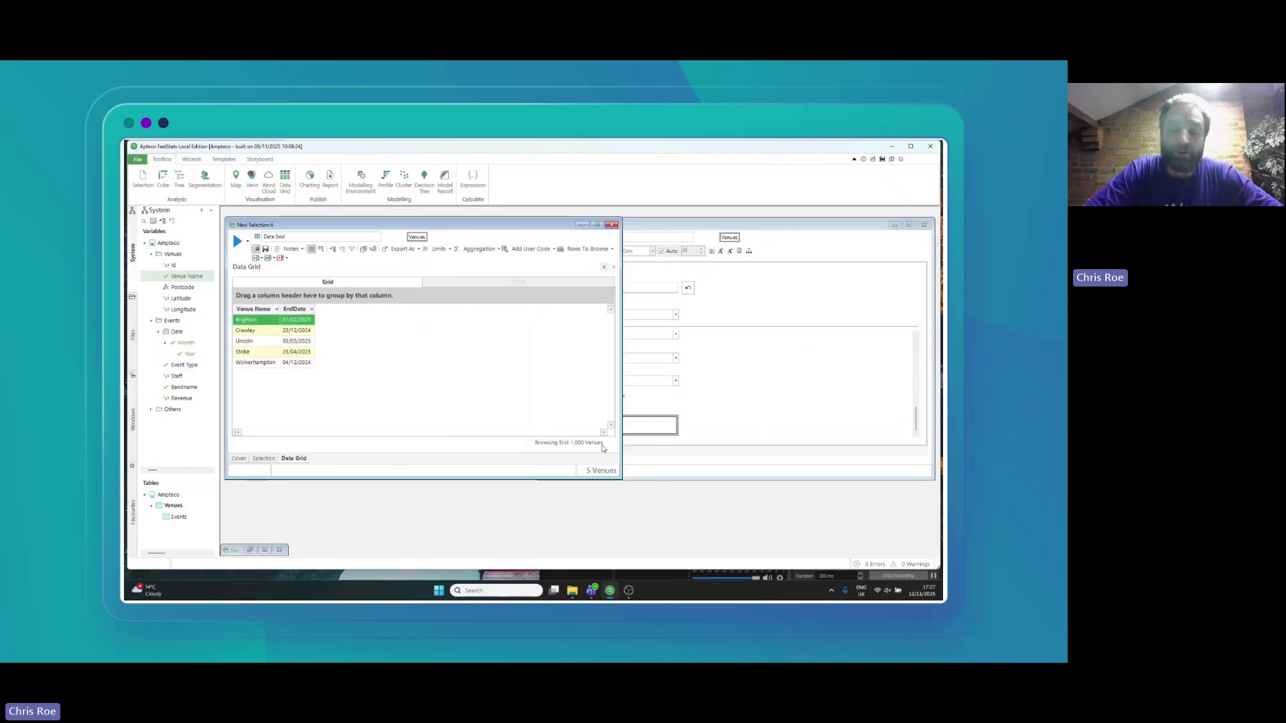
- Mark the Lincoln row, restore the window with the event data grid, and limit its selection to Venue Name Lincoln using filter "lin"
click(307, 342)
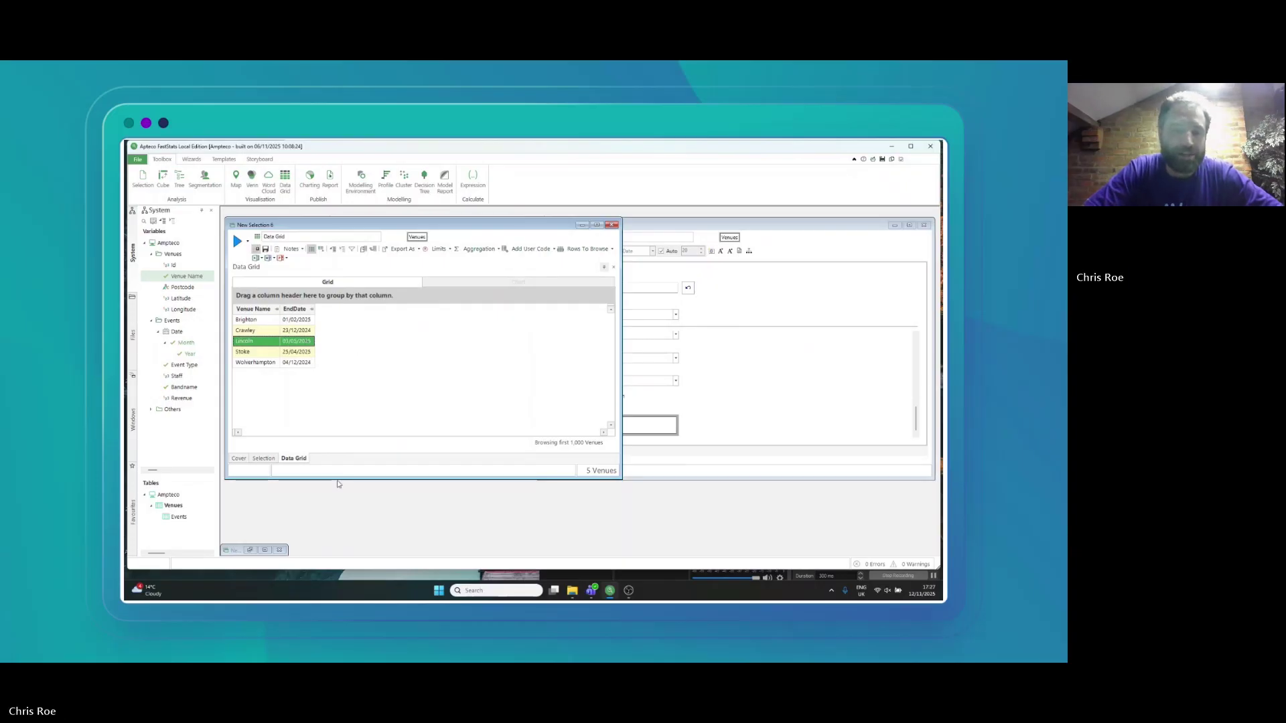
click(252, 550)
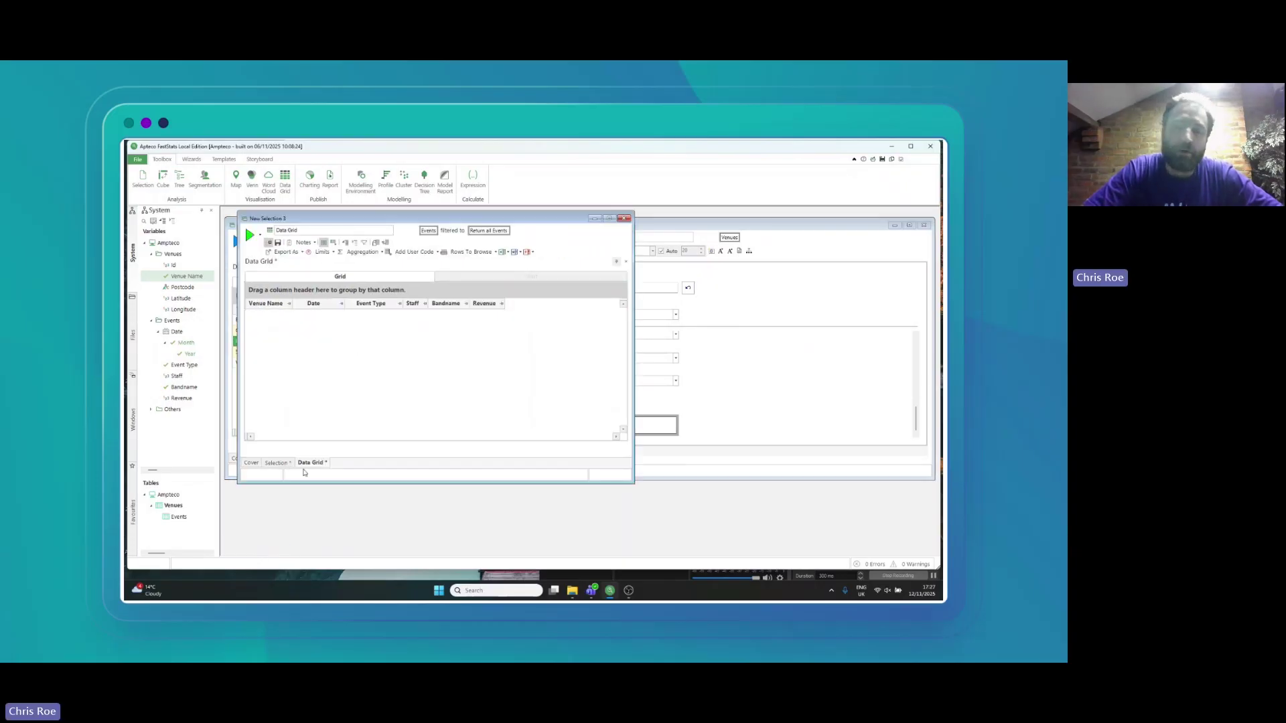
drag(187, 276, 324, 338)
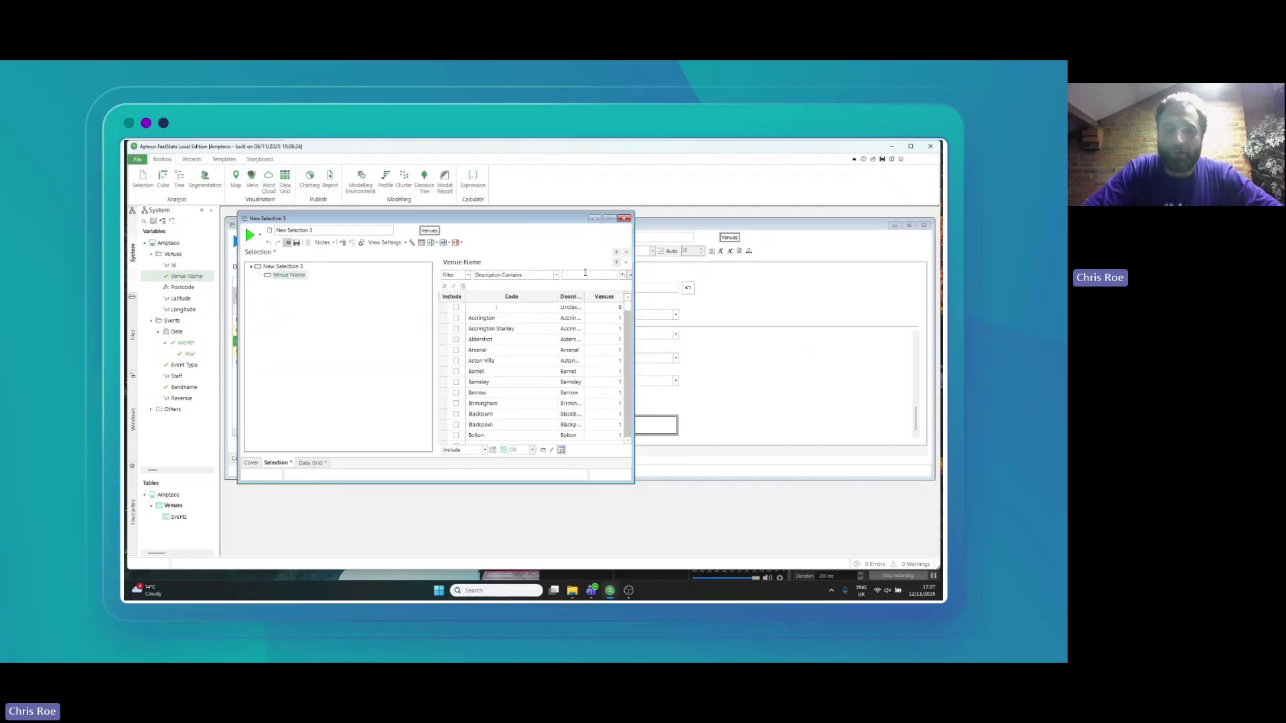
text(lin)
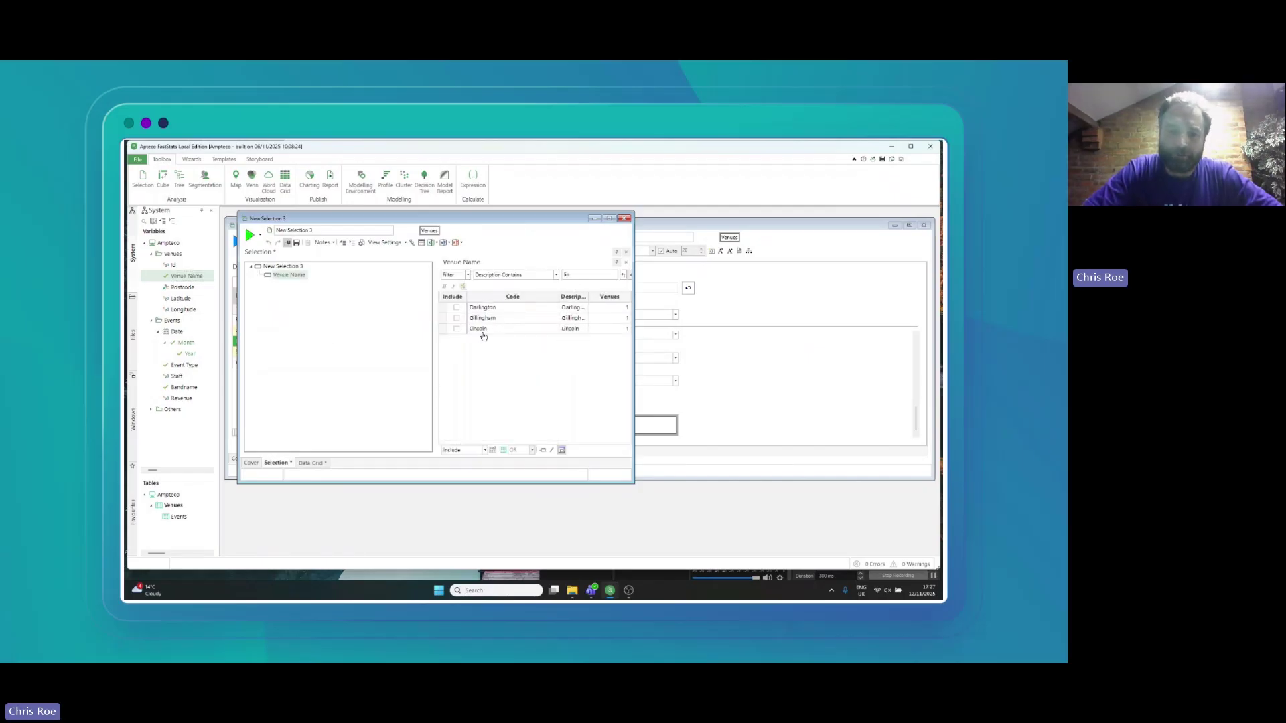
click(456, 329)
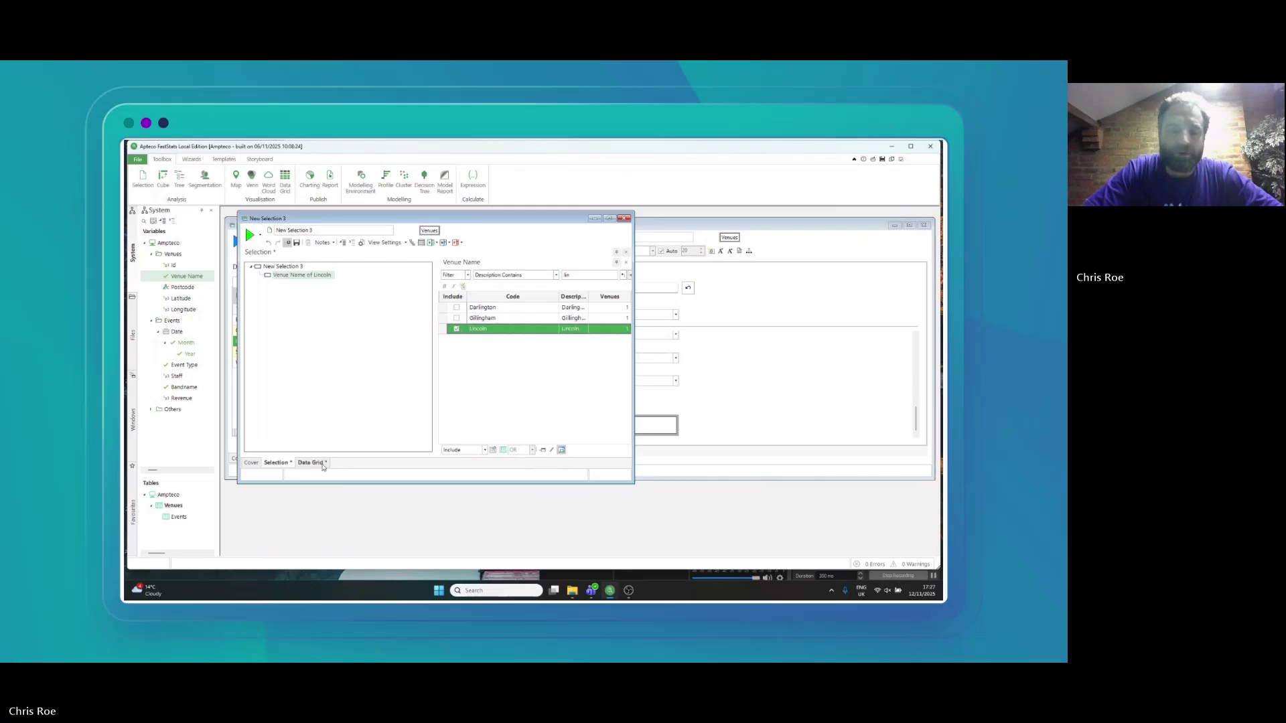
- Run the event data grid for Lincoln and highlight its last six event rows
click(322, 464)
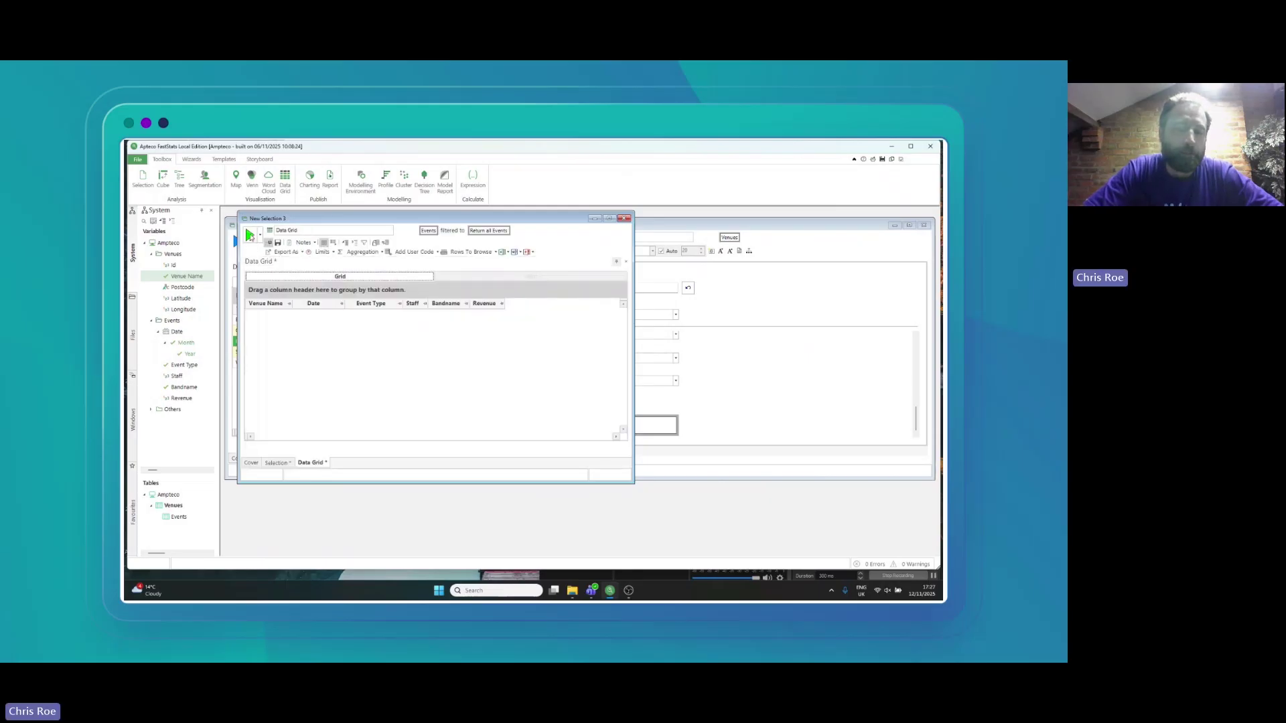
click(250, 236)
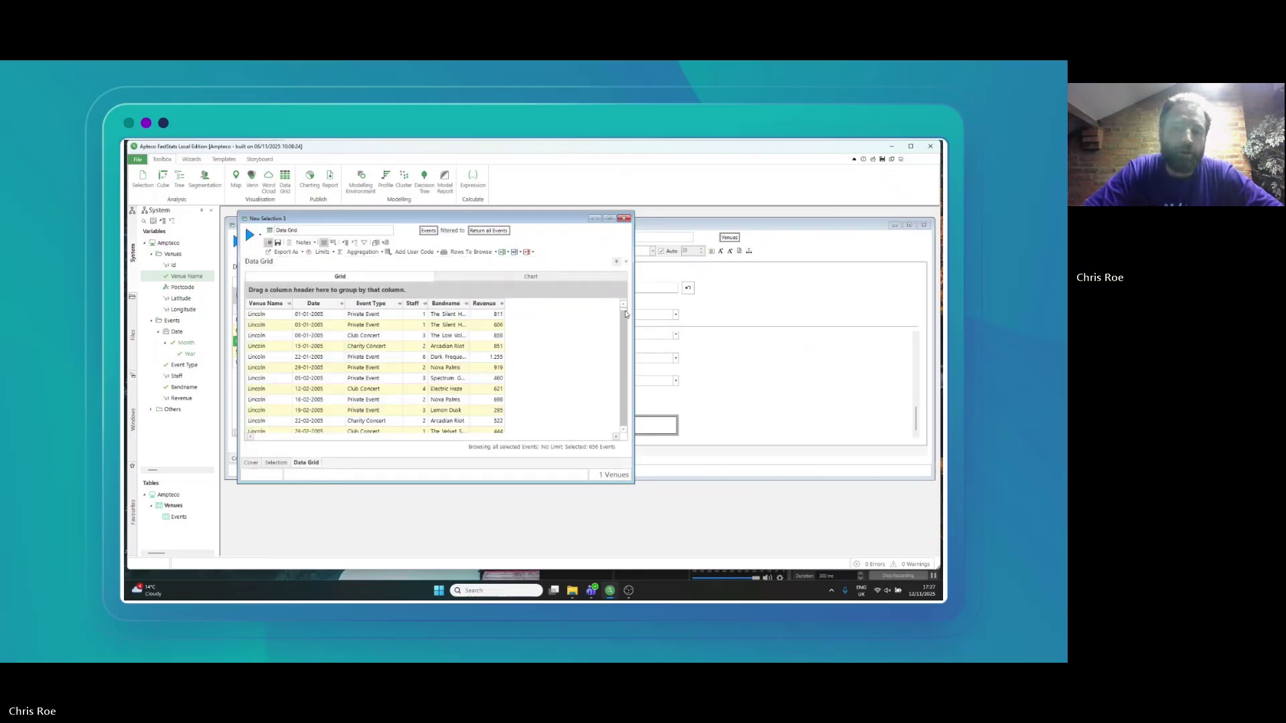
drag(623, 334, 630, 434)
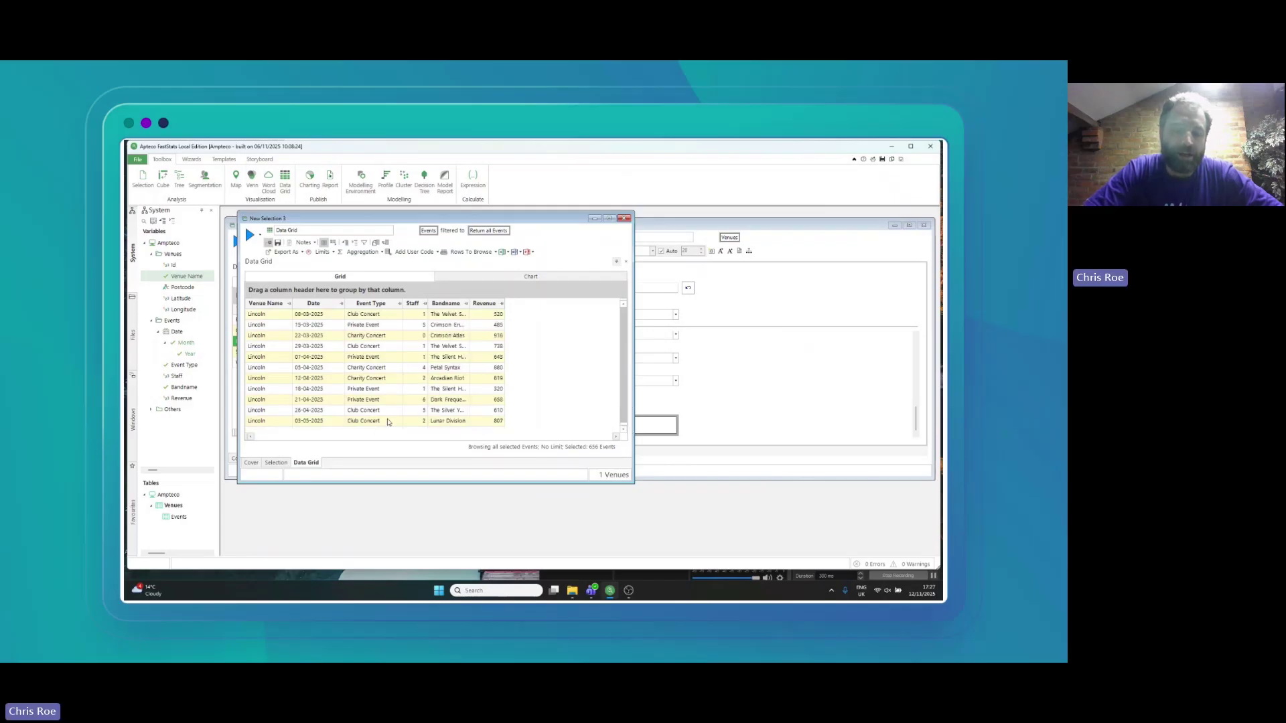
drag(387, 422, 382, 377)
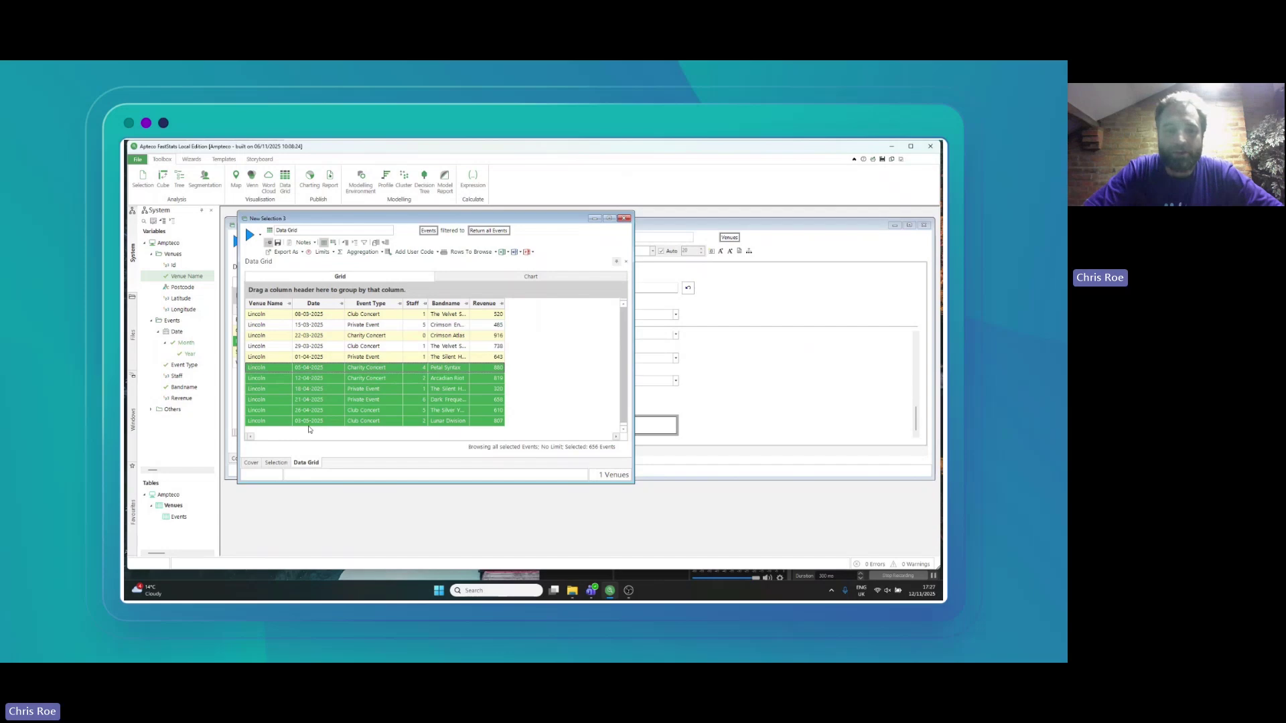
click(884, 579)
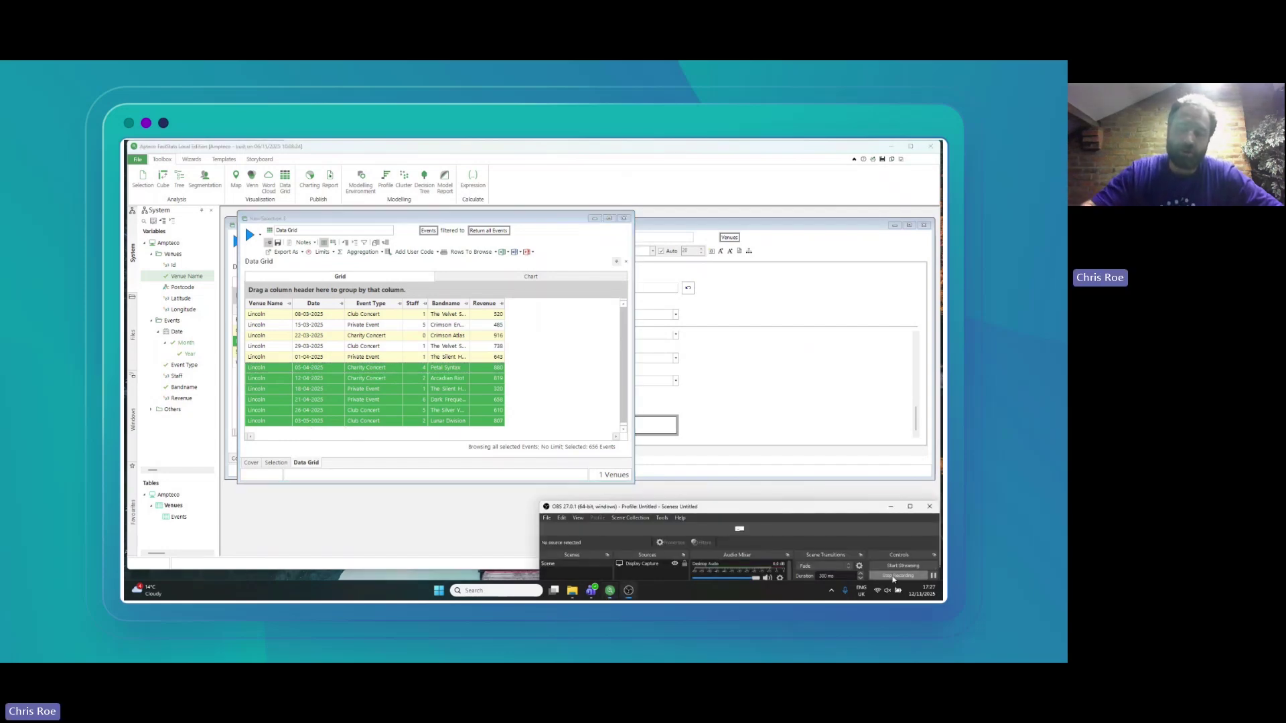